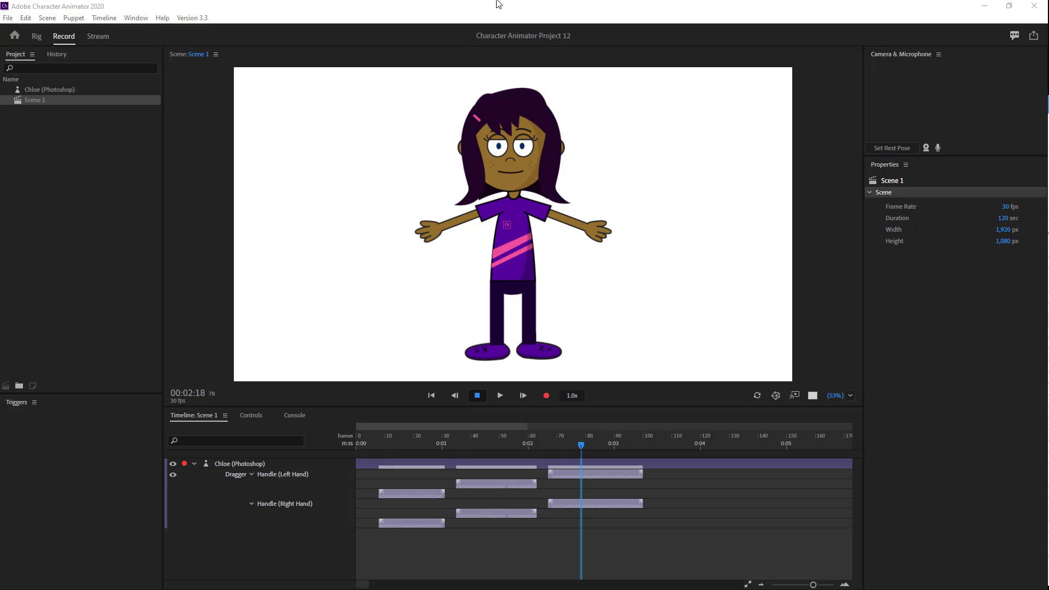
Play back and scrub Scene 1 to review Chloe's arm motion before blending
click(487, 25)
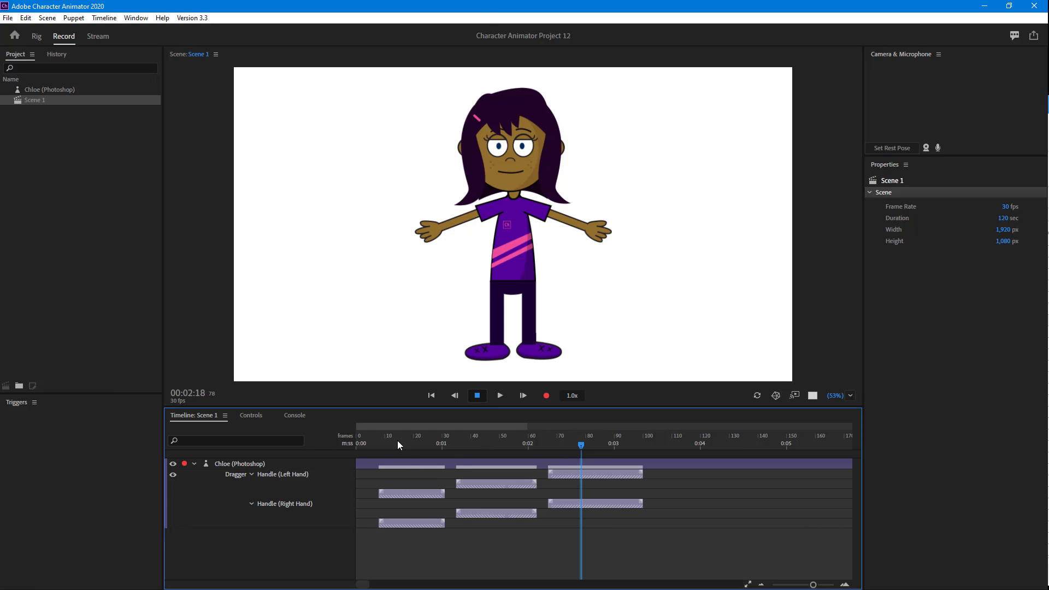
drag(381, 443, 360, 443)
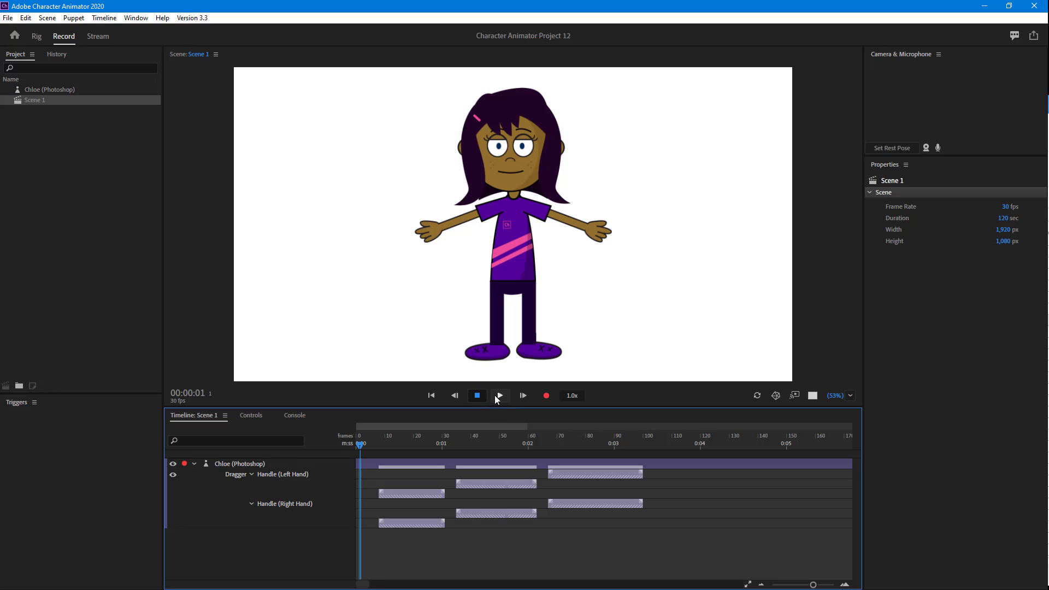
click(496, 396)
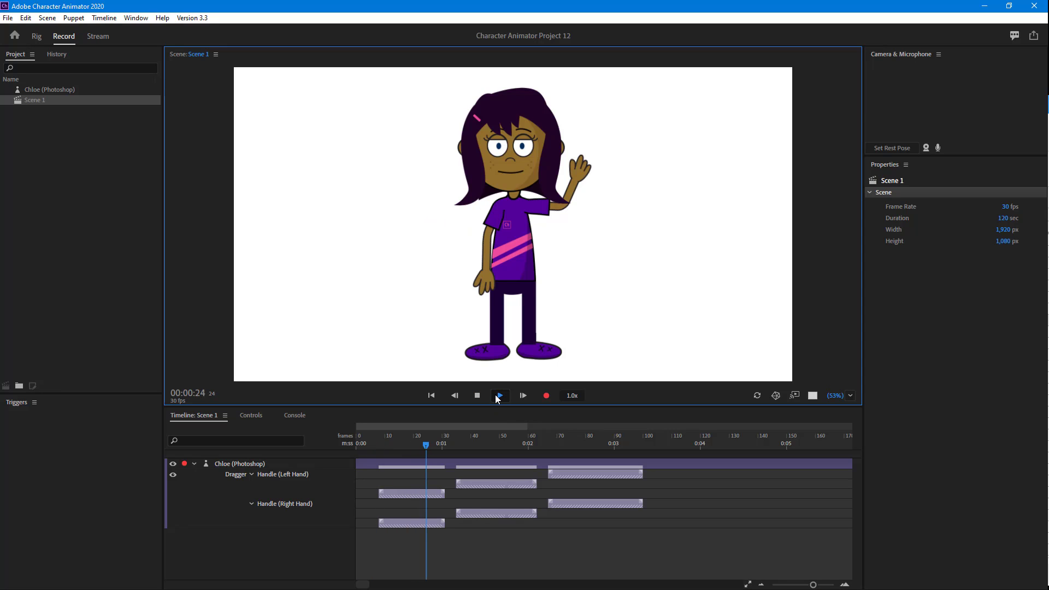
click(497, 396)
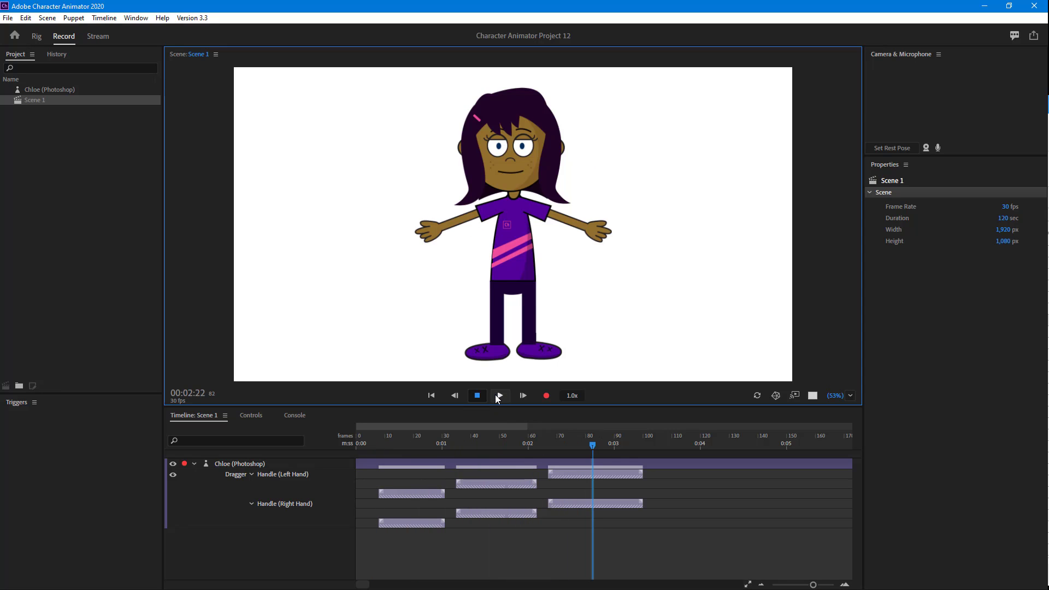
drag(625, 437, 618, 451)
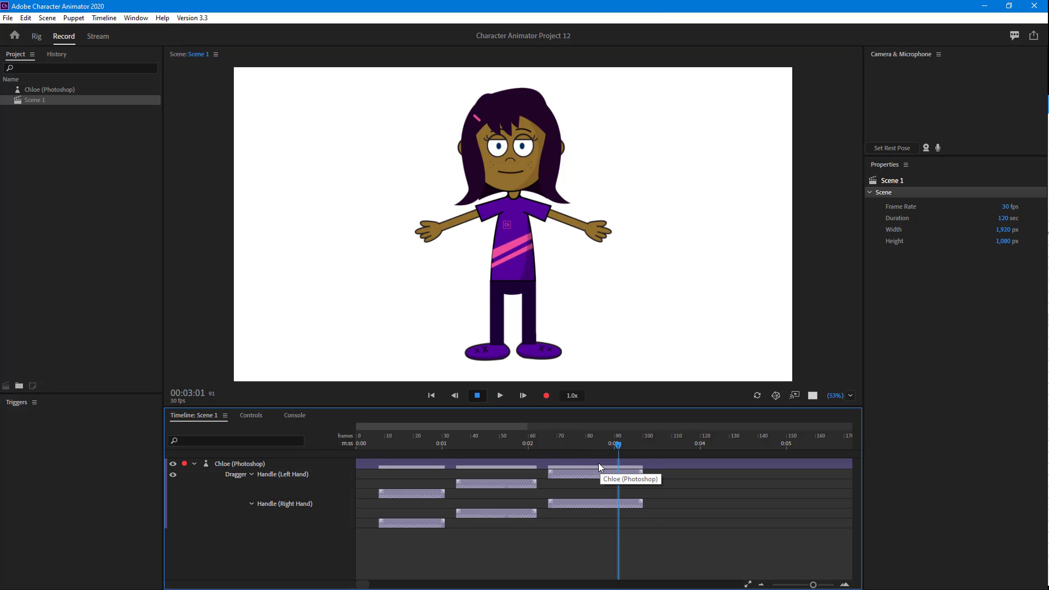
click(393, 441)
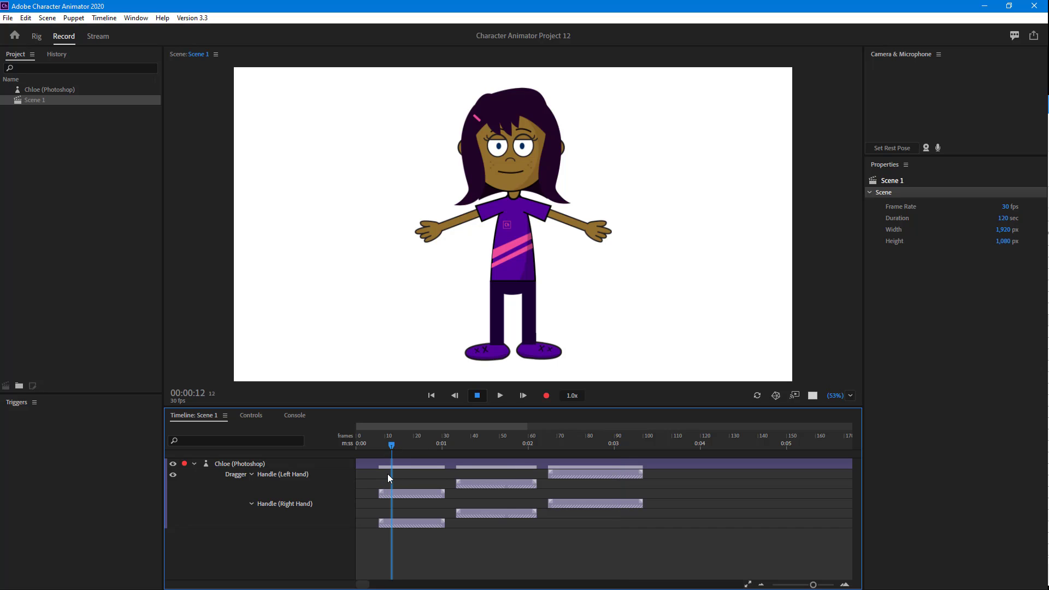
Apply Blend In to the first take 4 Handle (Left Hand) take
click(432, 492)
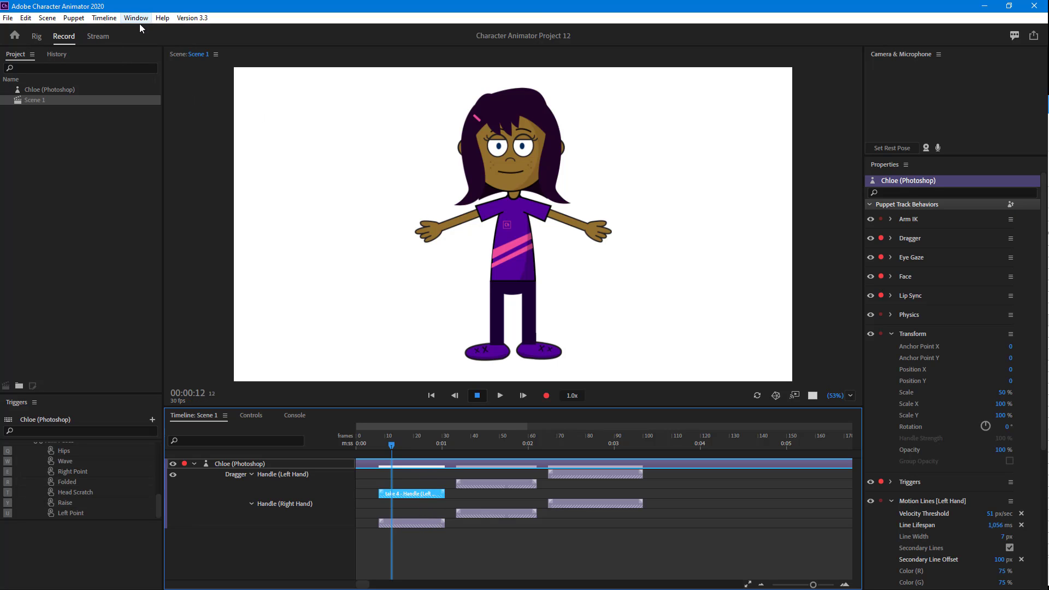
click(100, 19)
mouse_move(105, 44)
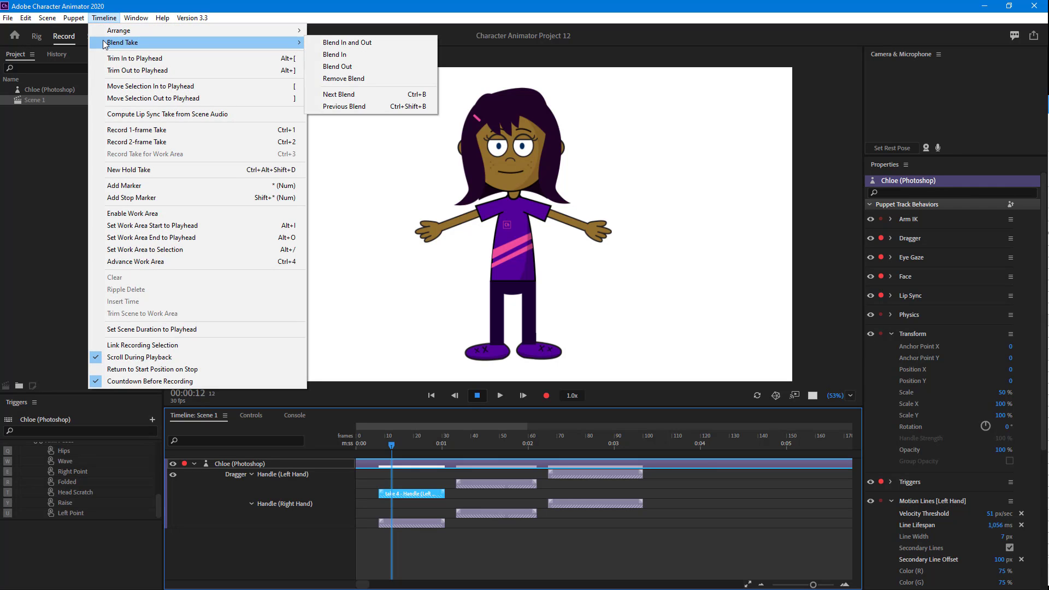
click(375, 54)
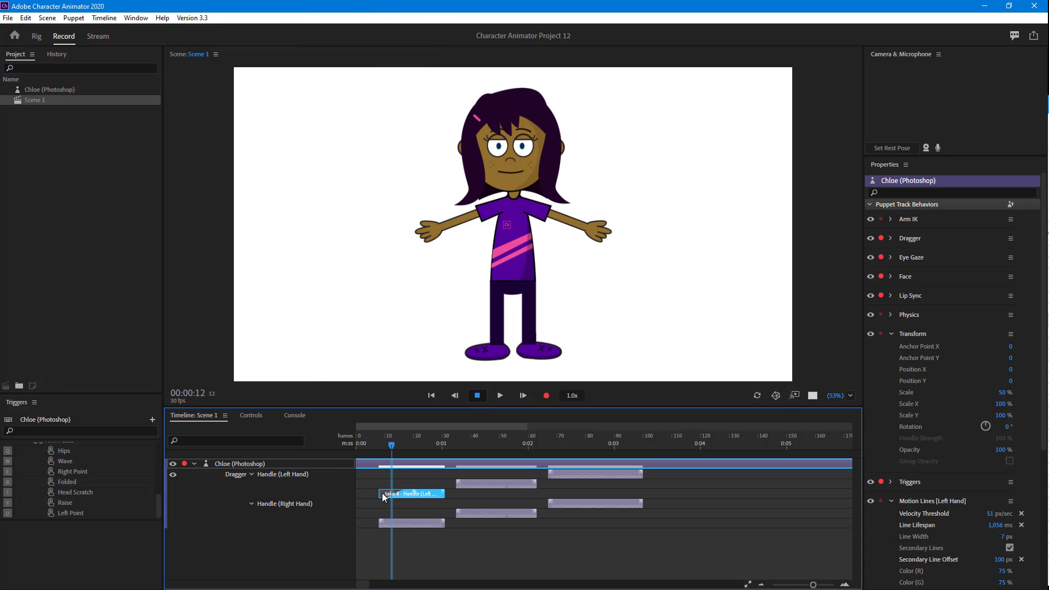
Play and scrub the opening frames to check the eased-in left arm
click(367, 445)
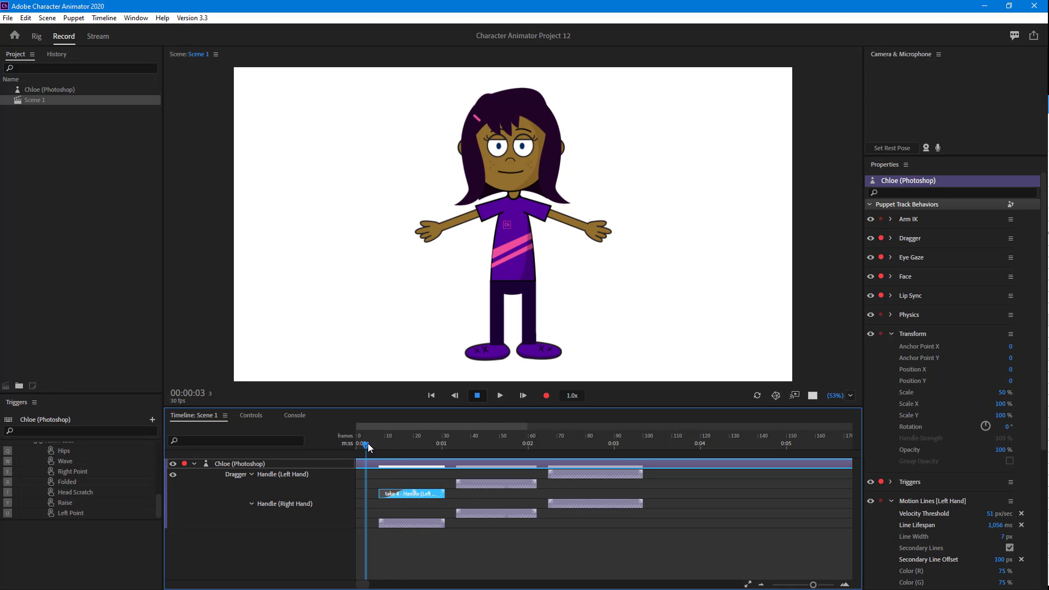
click(501, 397)
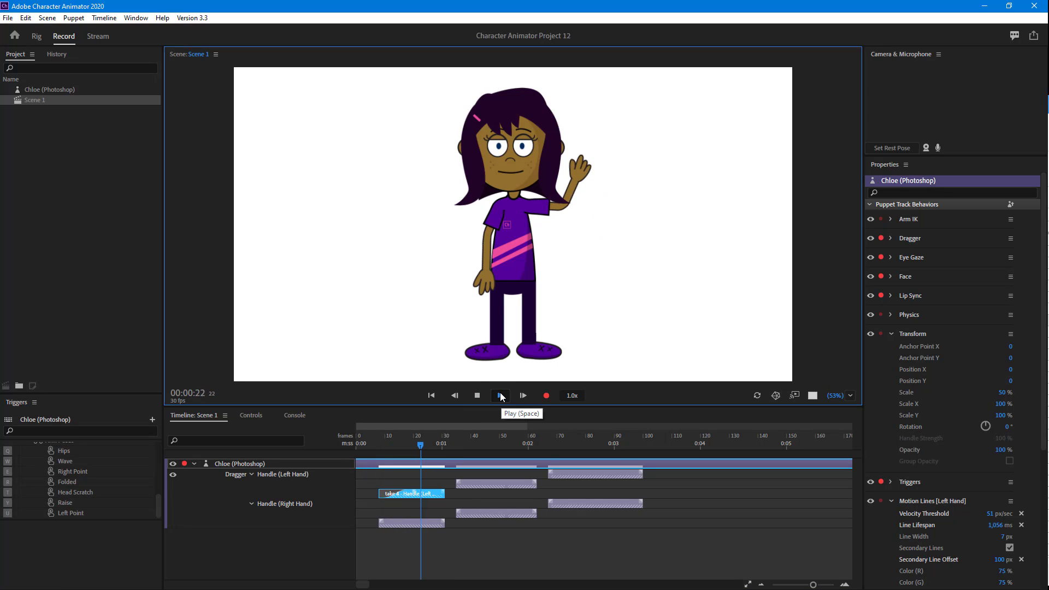
key(space)
drag(381, 445, 432, 446)
Apply Blend Out to the take 4 Handle (Right Hand) take
click(436, 524)
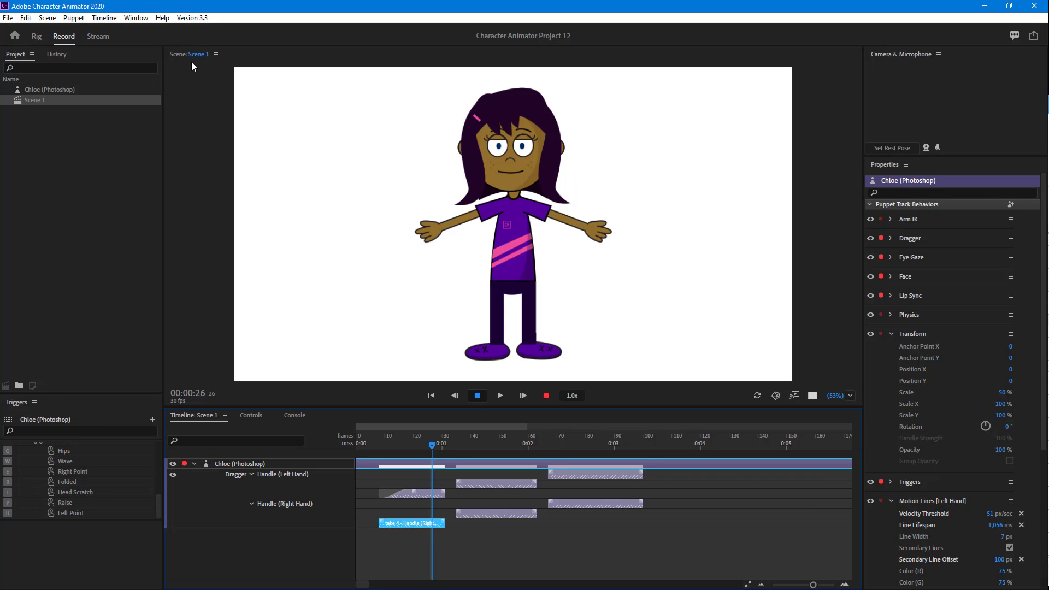
click(106, 20)
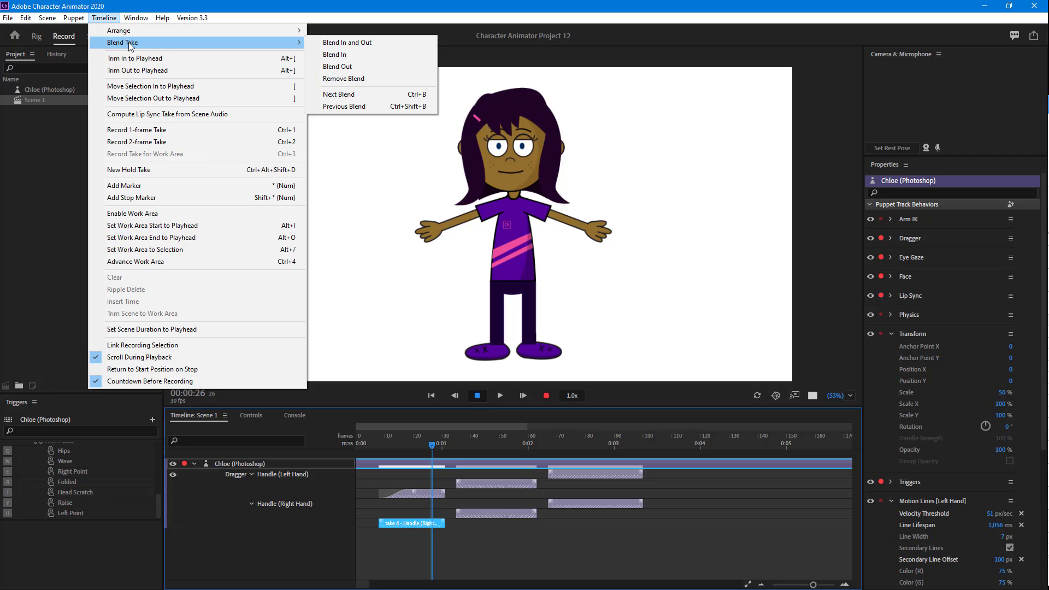
click(386, 66)
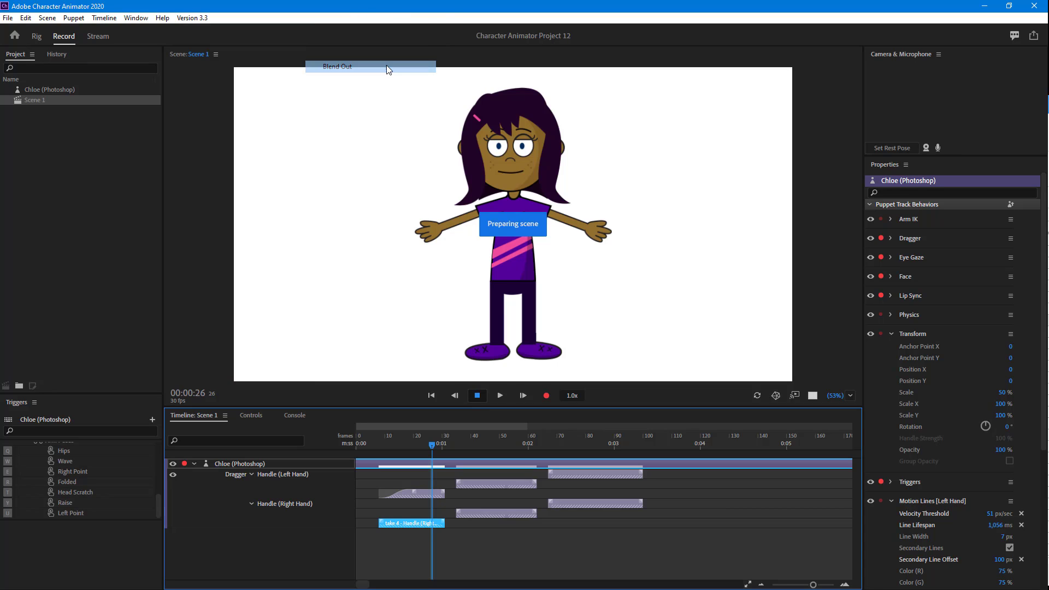
click(365, 445)
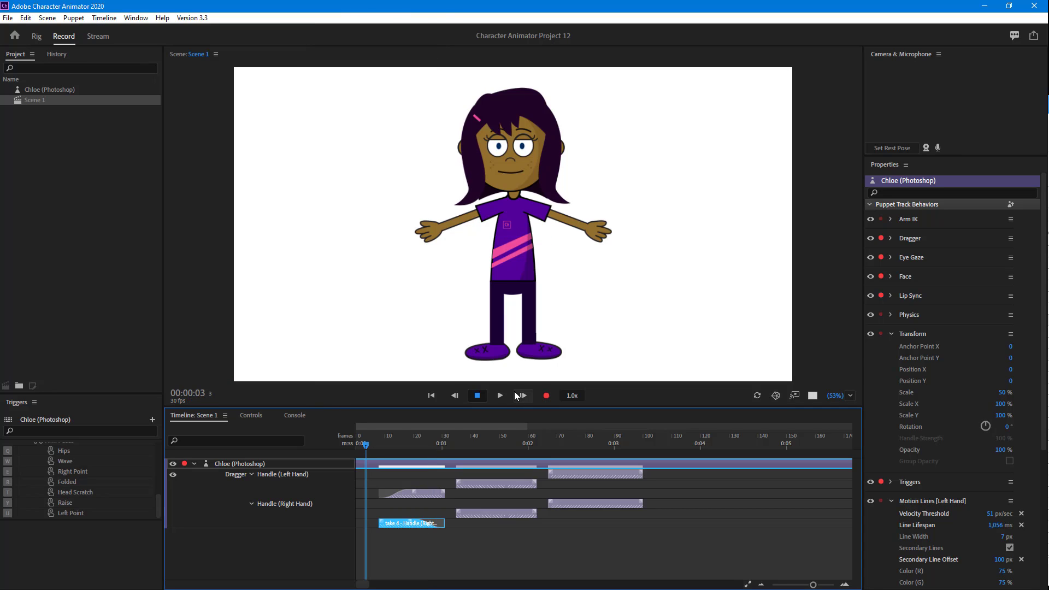
Play back and scrub to frame 31 to check the right arm's ease-out
click(500, 395)
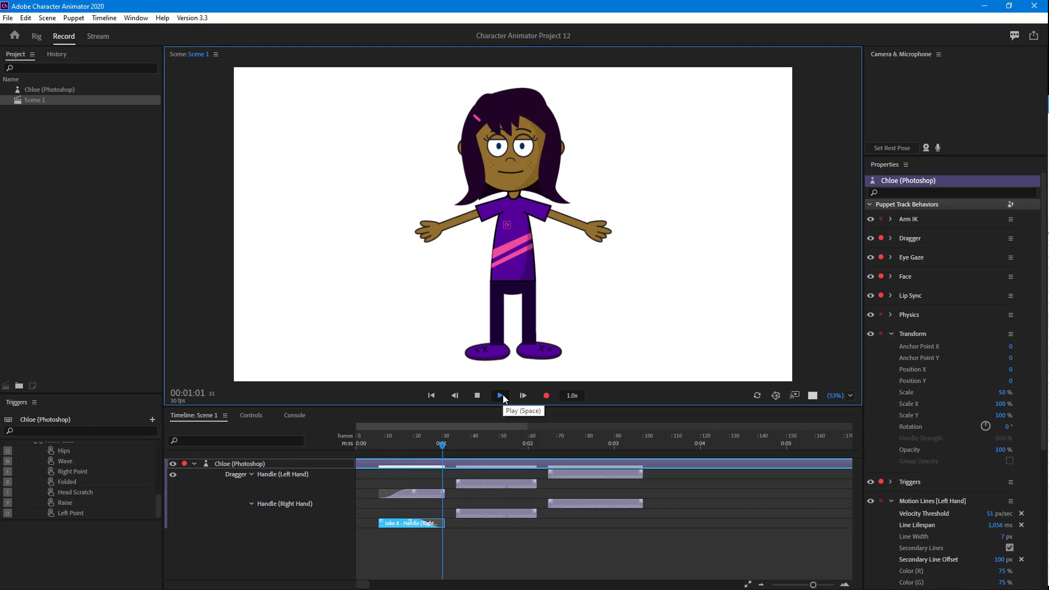
click(427, 447)
drag(431, 450, 407, 457)
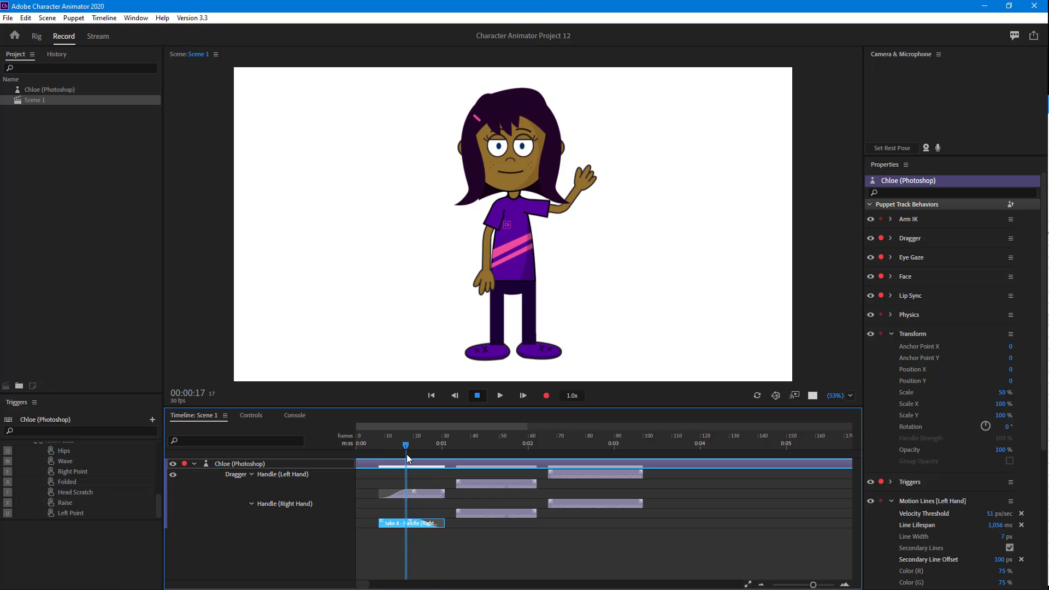
Apply Blend In, then Blend In and Out, to both take 4 hand-handle takes
click(123, 18)
mouse_move(109, 18)
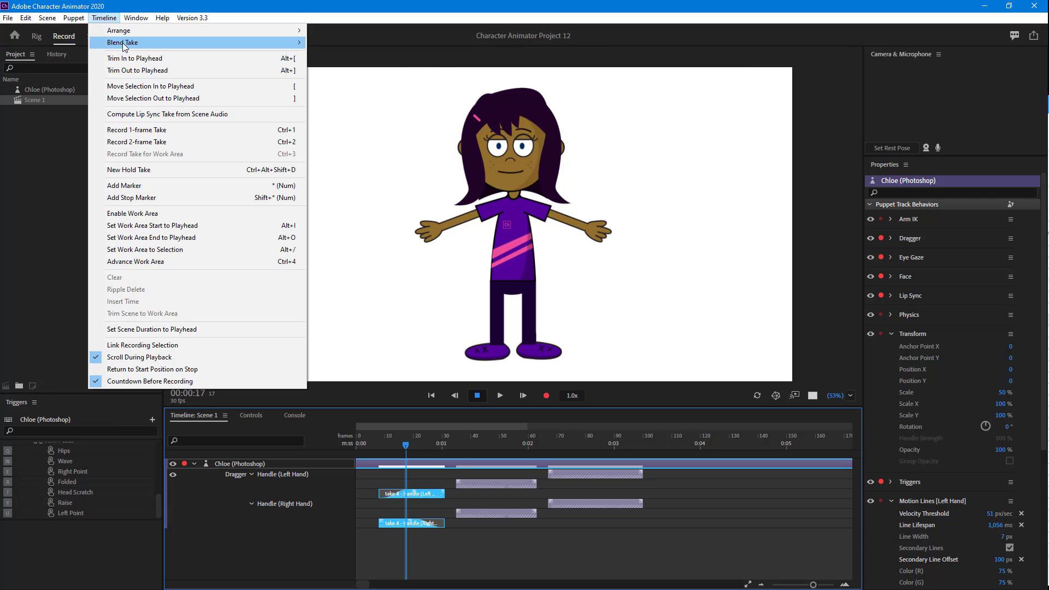
mouse_move(127, 43)
click(353, 56)
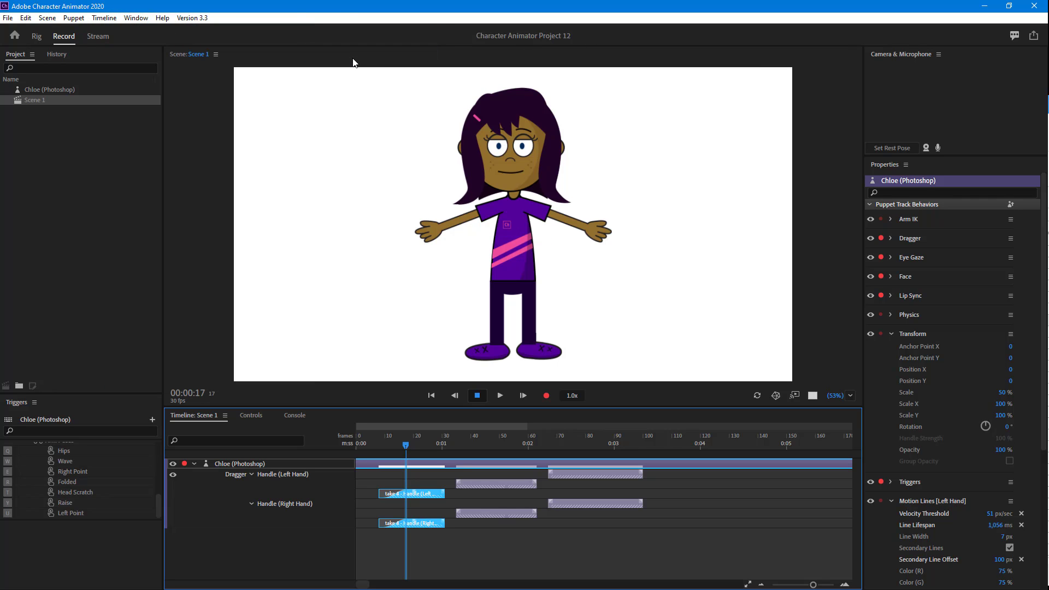
click(131, 20)
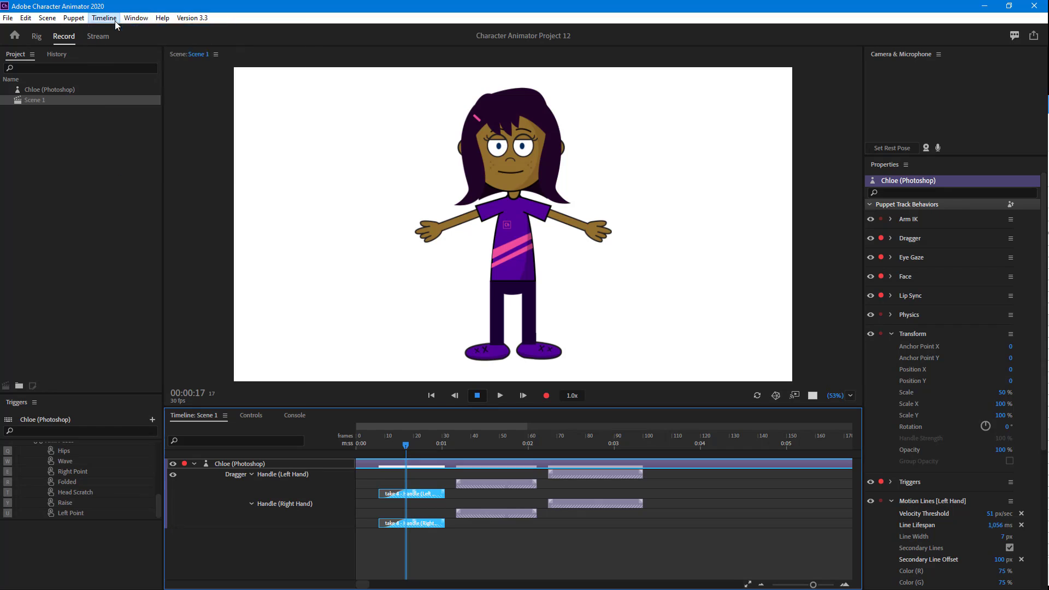
mouse_move(103, 18)
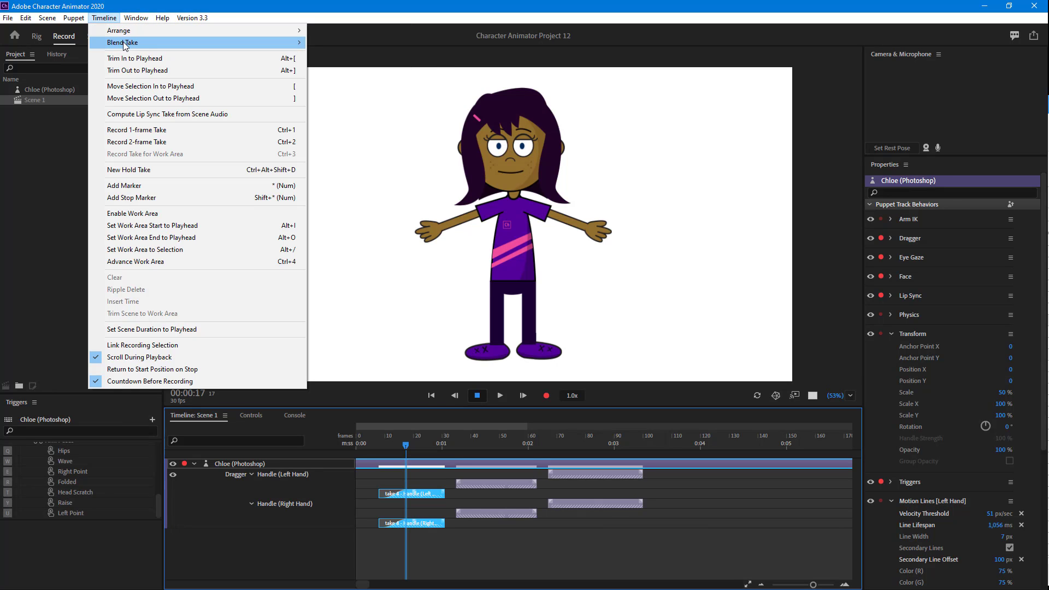
mouse_move(136, 42)
click(350, 42)
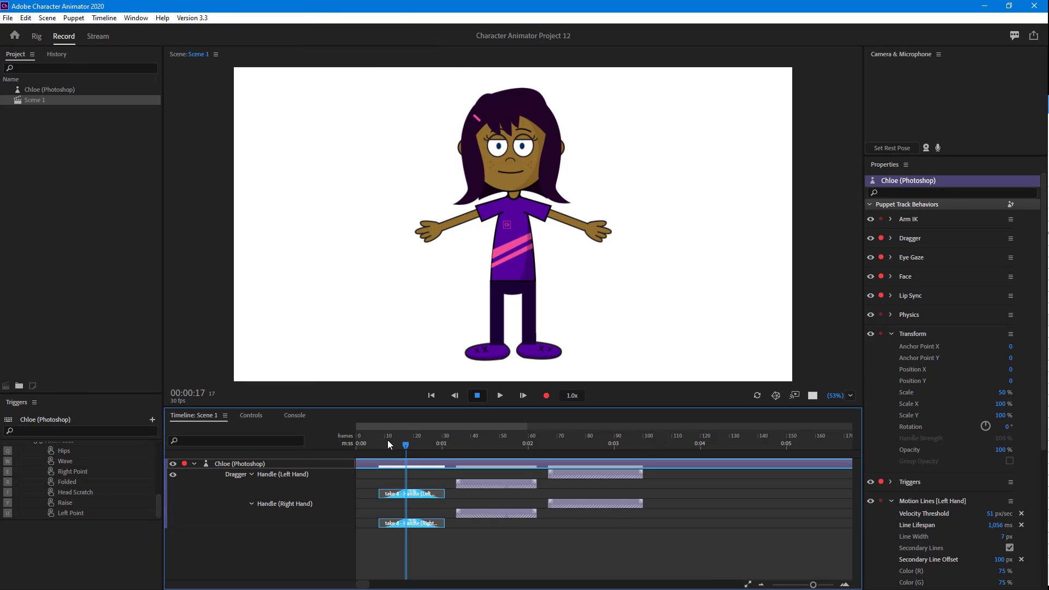
Preview the blends from the scene start, then select the take 5 and 6 handle takes
click(361, 447)
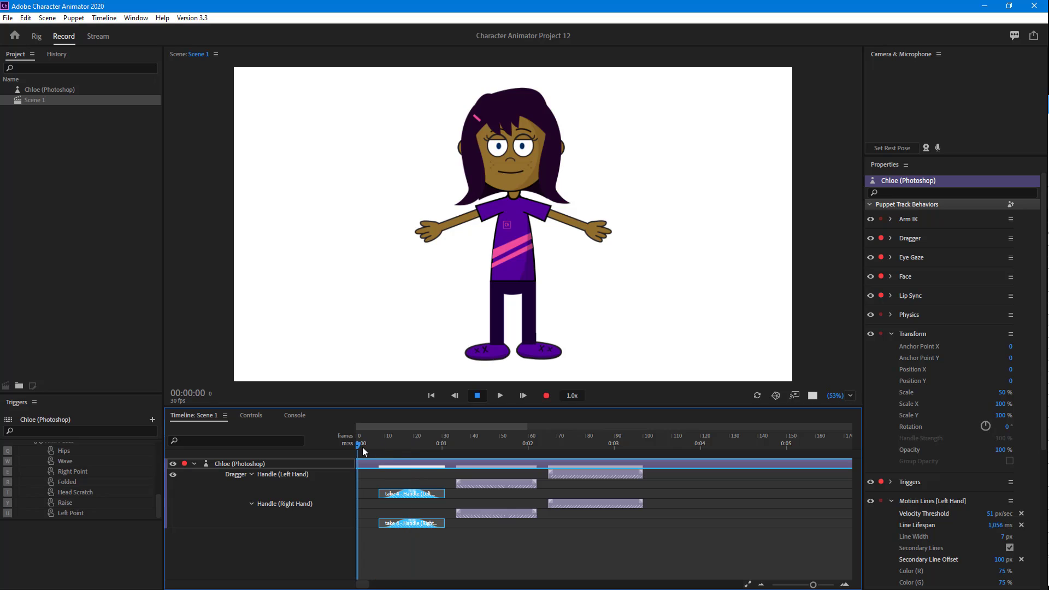
click(500, 396)
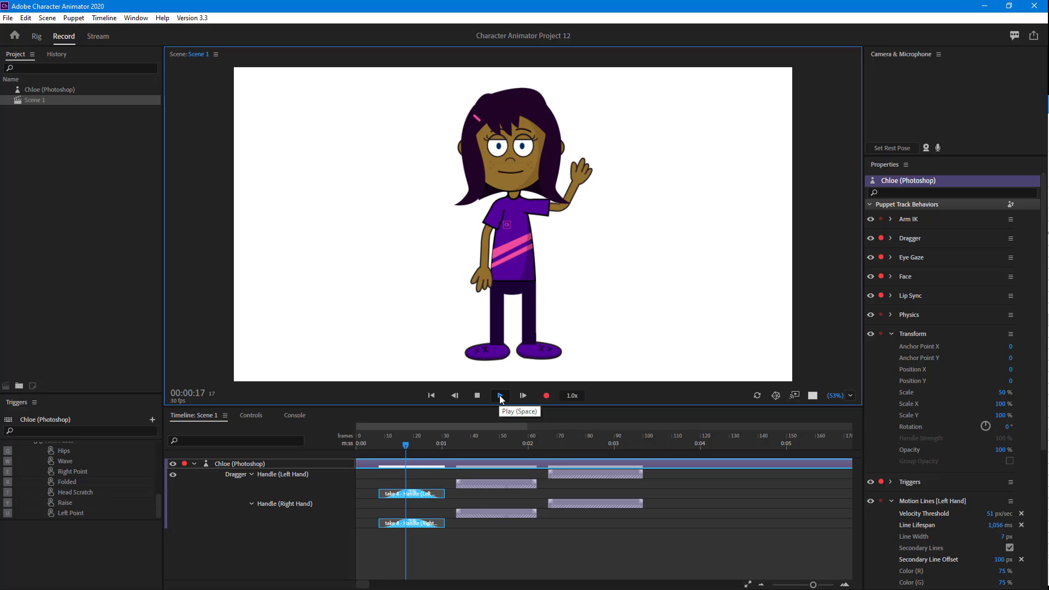
click(499, 395)
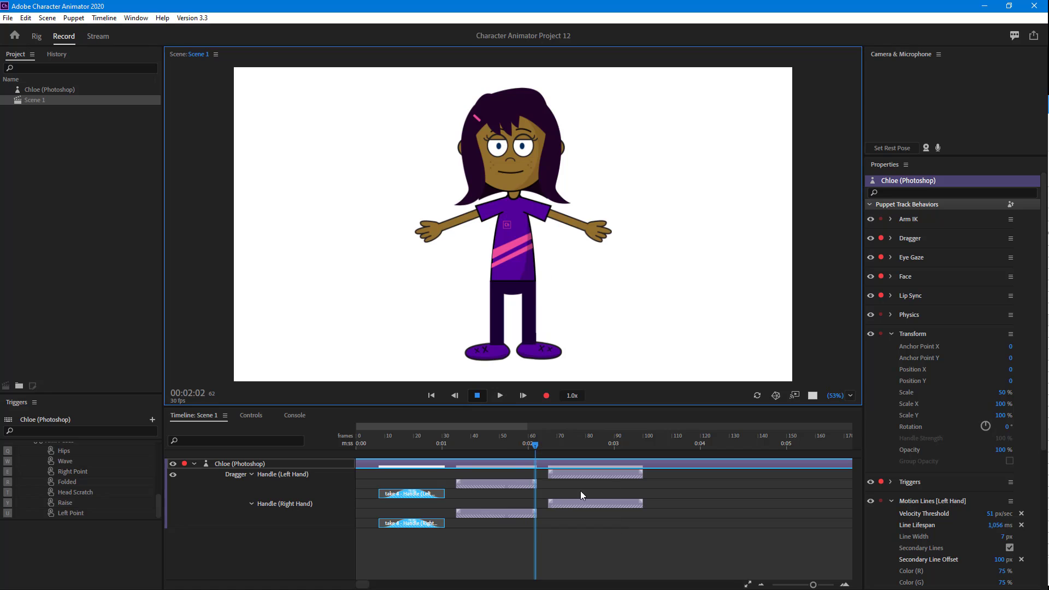
click(673, 470)
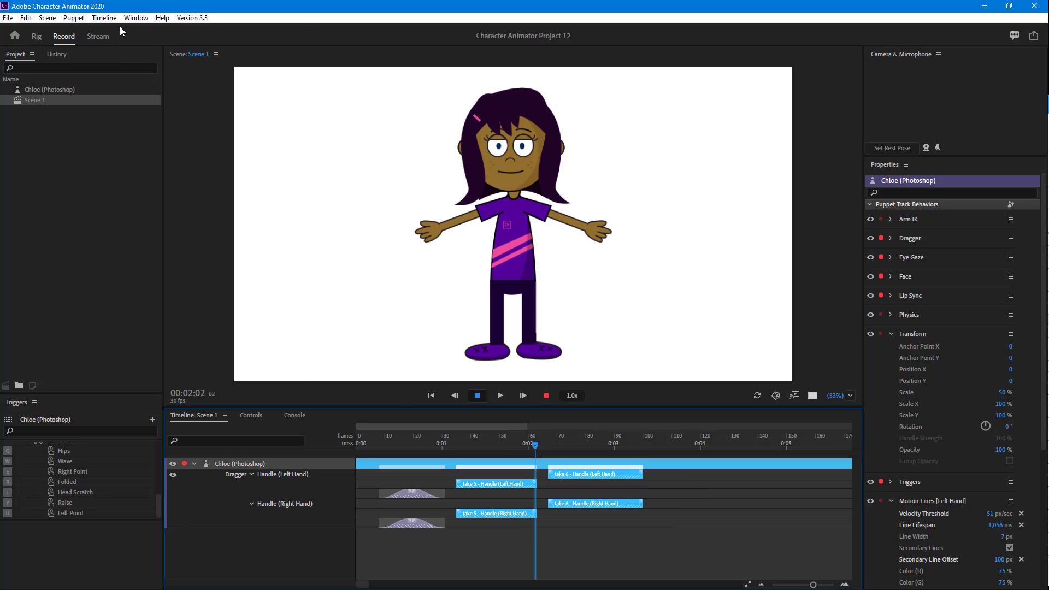
Apply Blend In and Out to the take 5 and take 6 handle takes and preview from the start
click(104, 18)
mouse_move(123, 43)
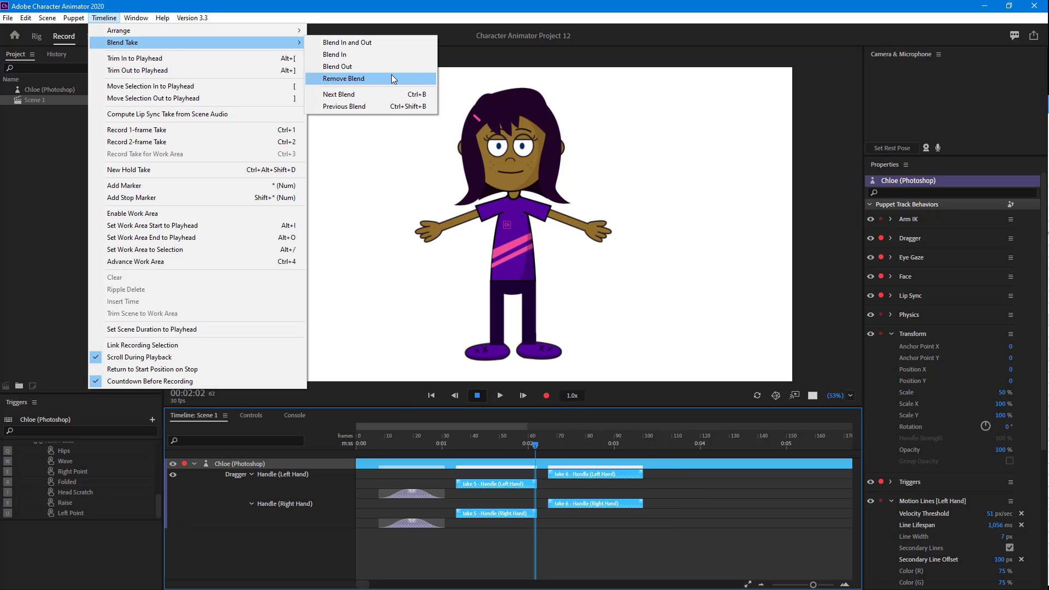
click(386, 42)
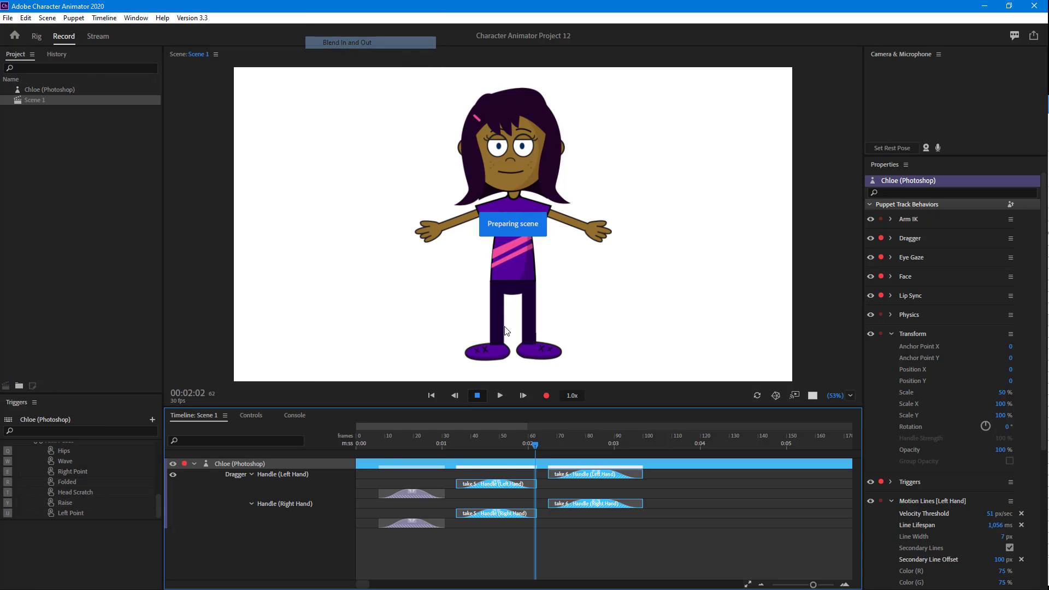
click(371, 442)
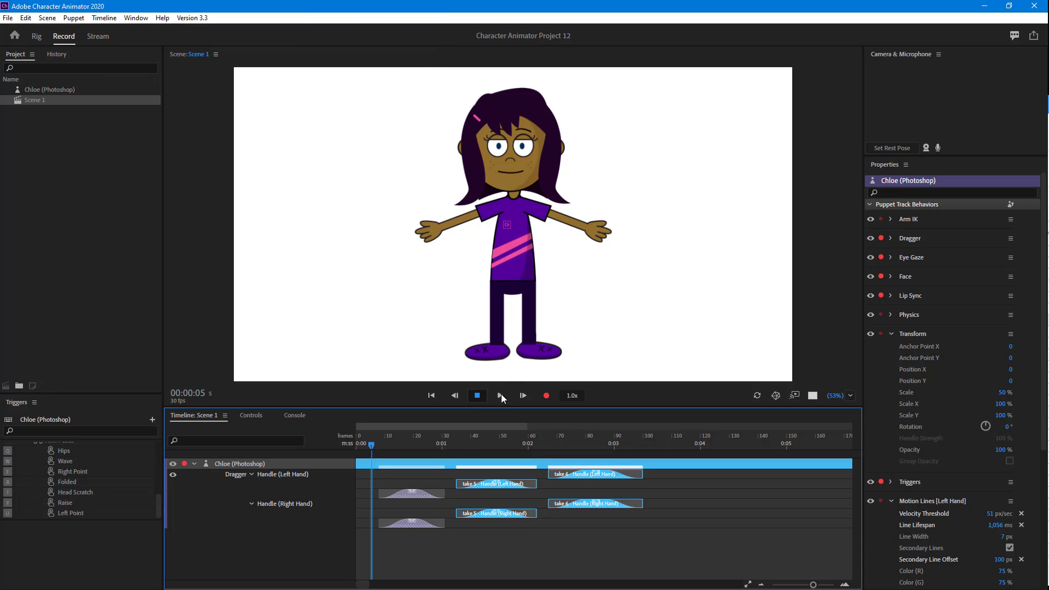
click(500, 394)
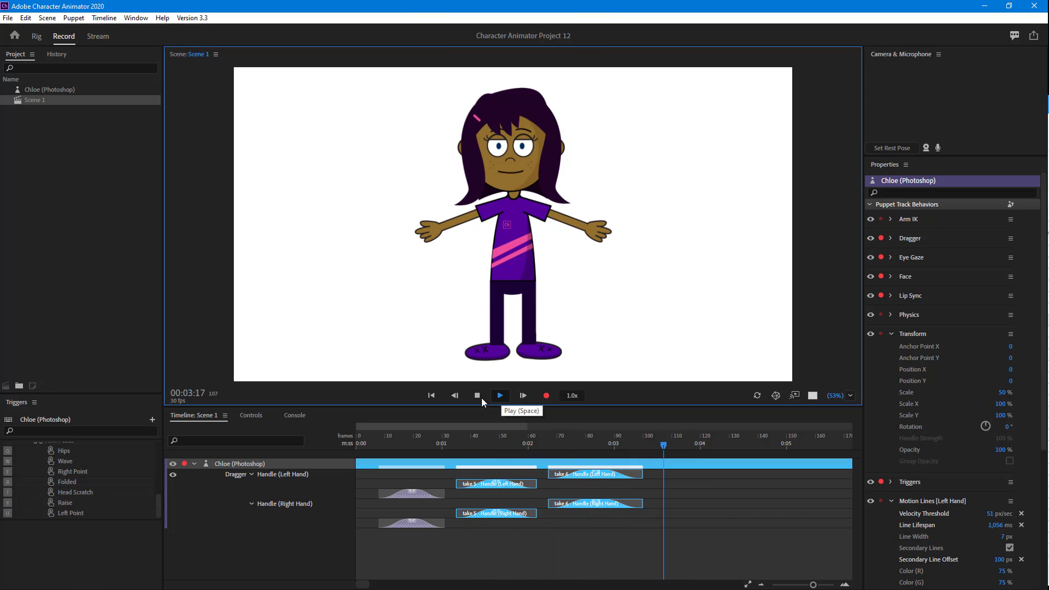
Stop playback, marquee-select the take 4 and 5 clips, and remove their blends
click(477, 395)
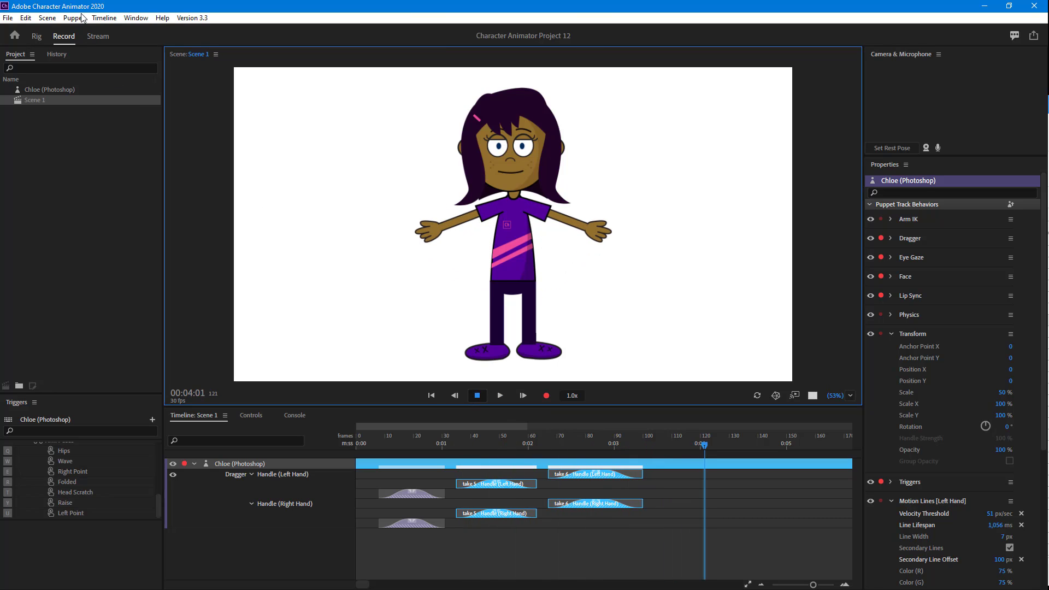
drag(649, 546, 376, 469)
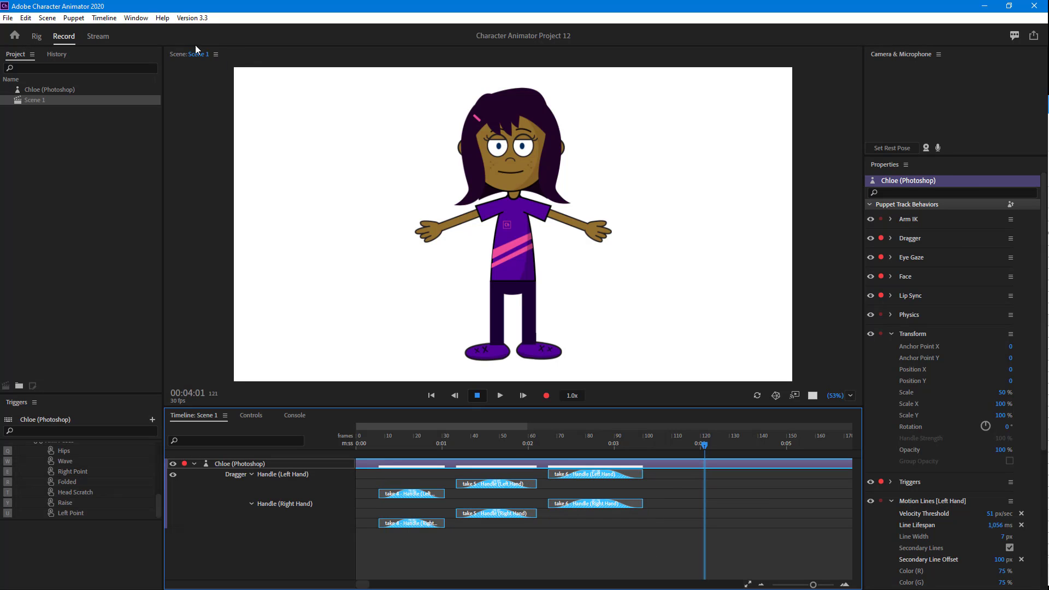
click(110, 18)
mouse_move(121, 43)
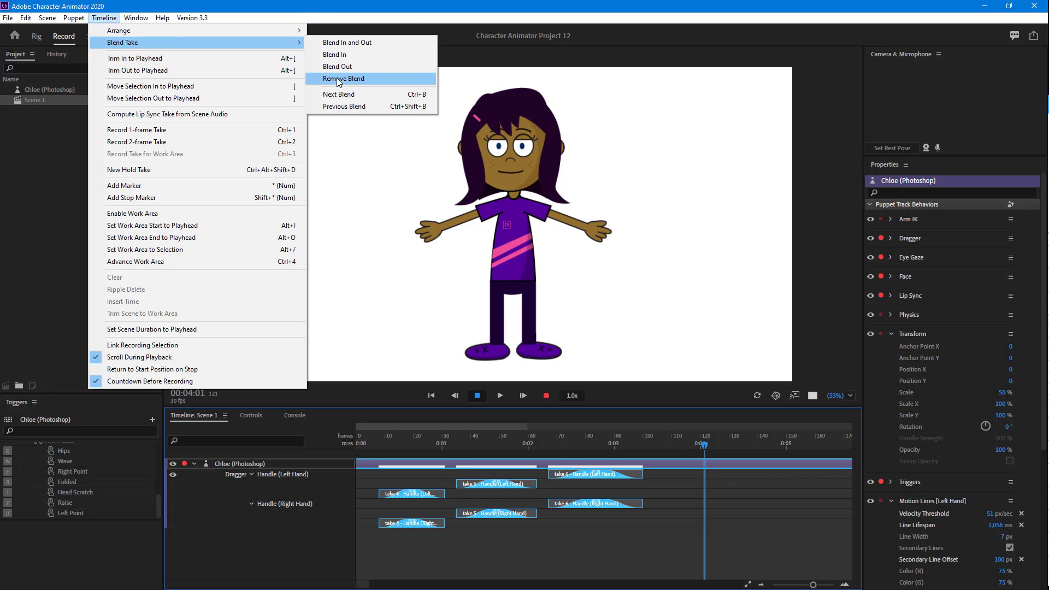
click(339, 79)
With the playhead at frame 19, apply Blend Out to the selected takes
click(411, 446)
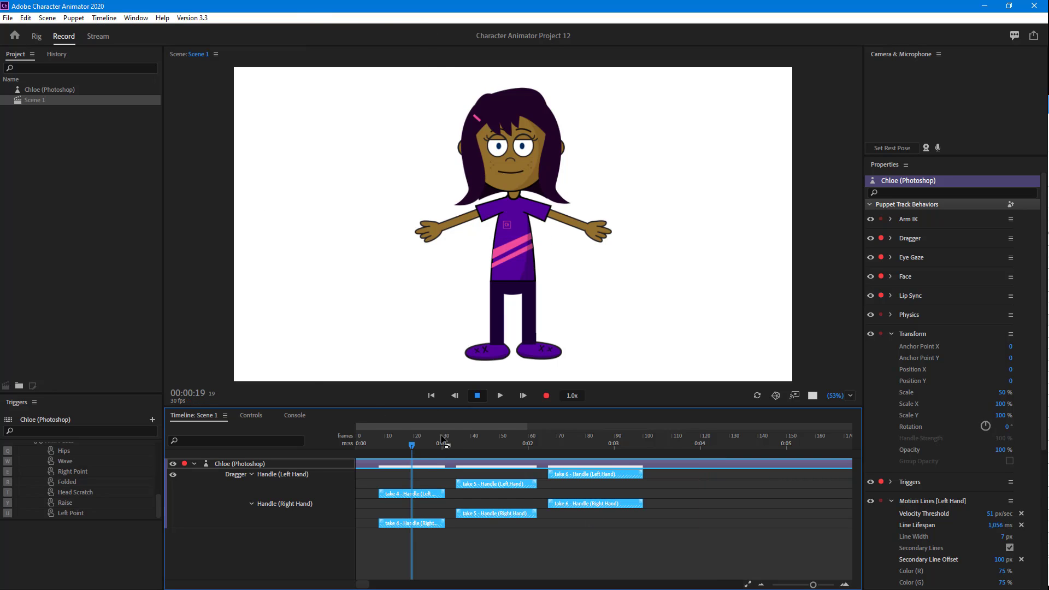
click(107, 18)
mouse_move(155, 44)
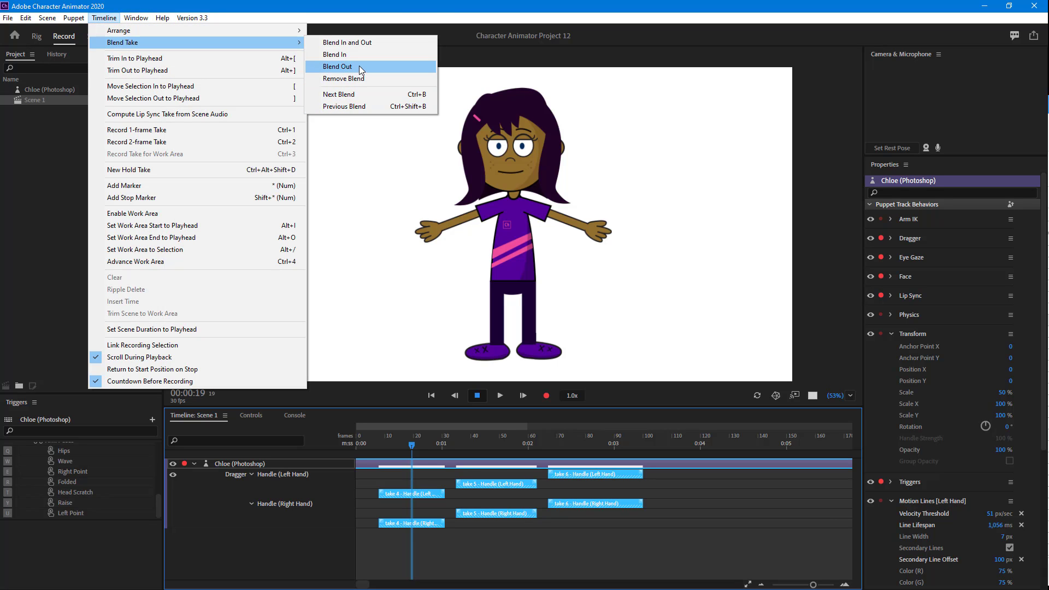
click(359, 66)
Step to the previous blend, then to the next blend on take 6
click(114, 18)
mouse_move(144, 43)
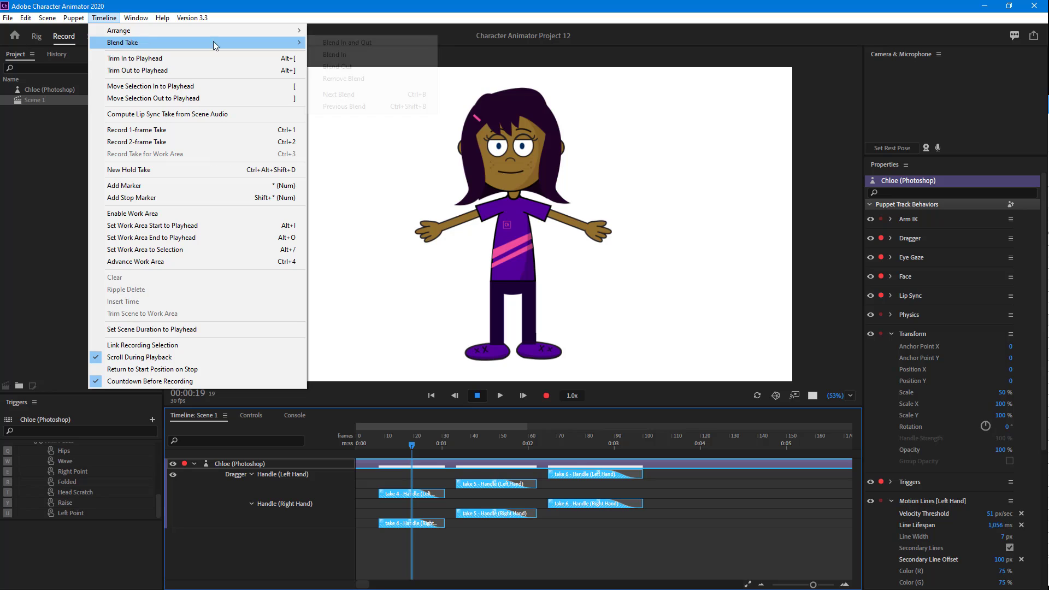
click(334, 107)
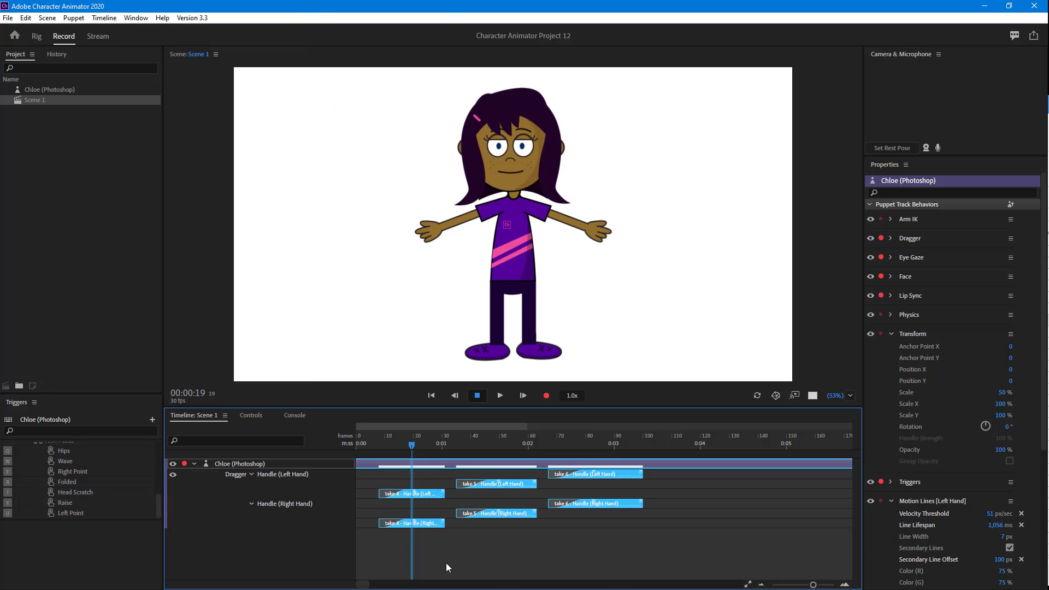
click(104, 18)
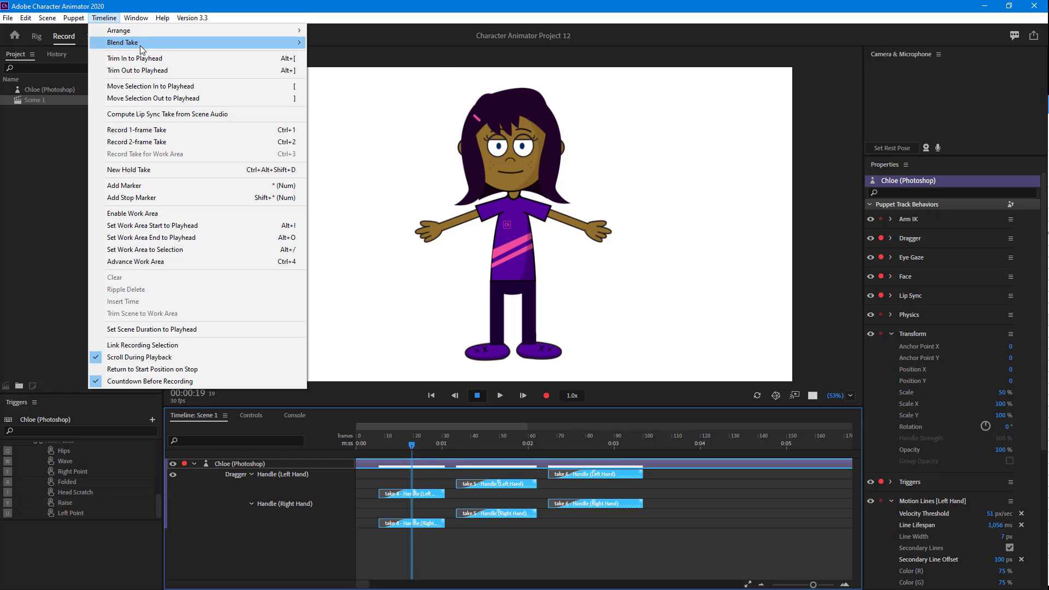
mouse_move(140, 45)
click(394, 95)
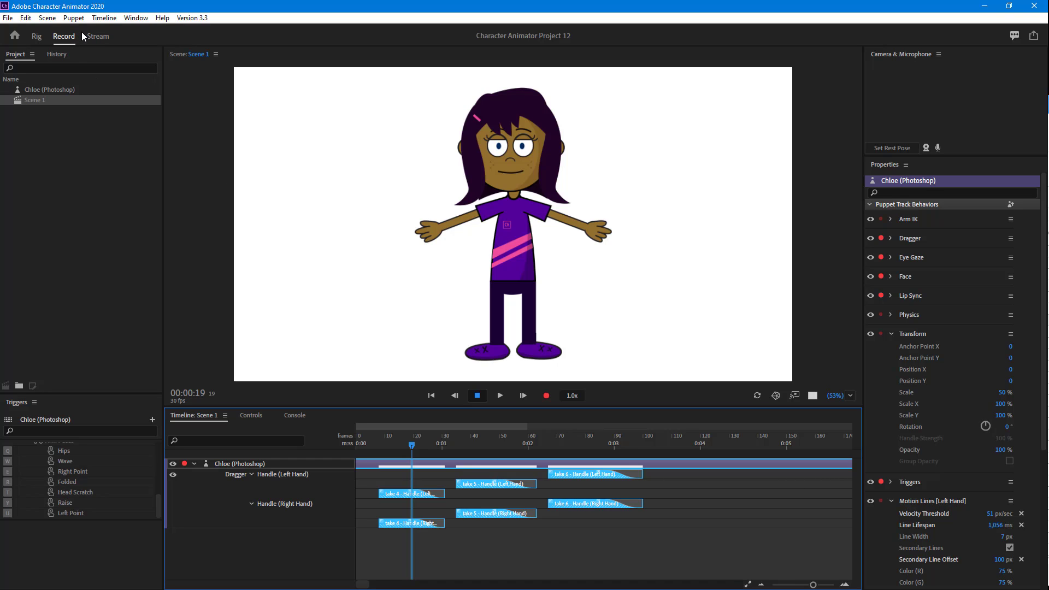
click(104, 18)
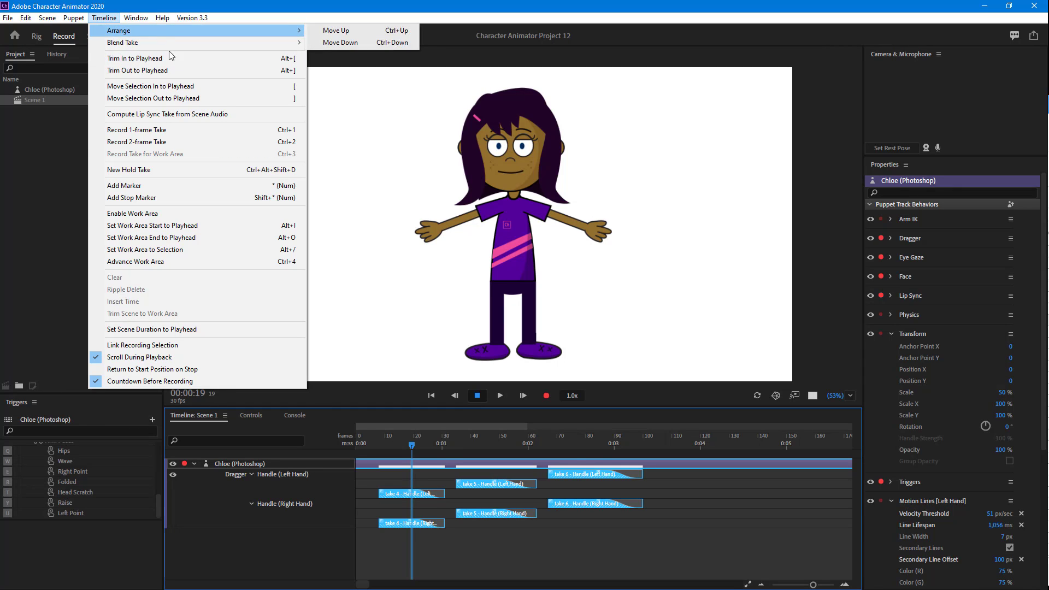
Slide the take 4 Right Hand clip later and move it up one row
click(471, 541)
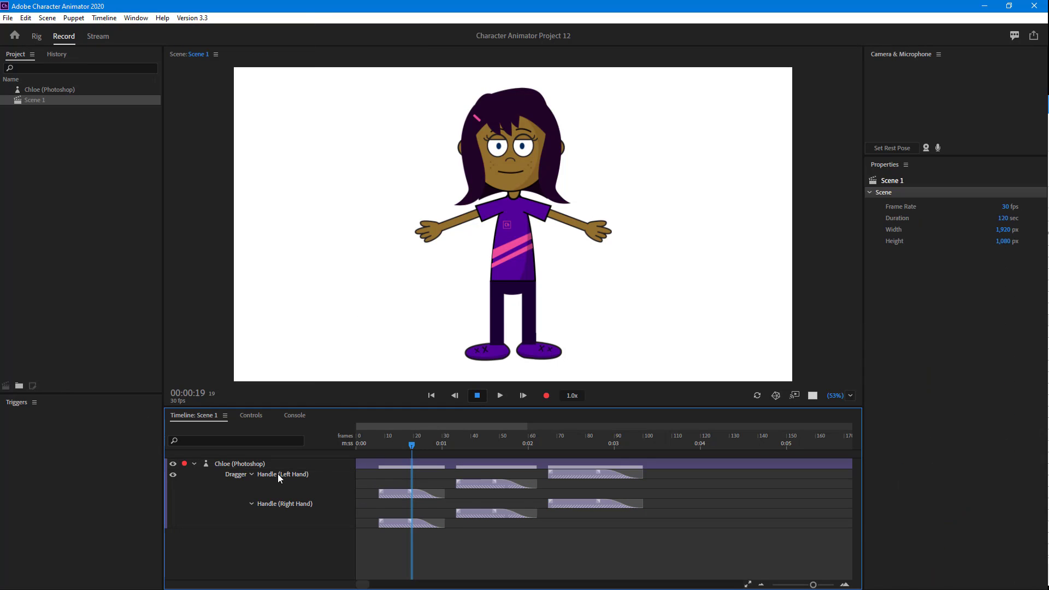
click(514, 485)
click(436, 524)
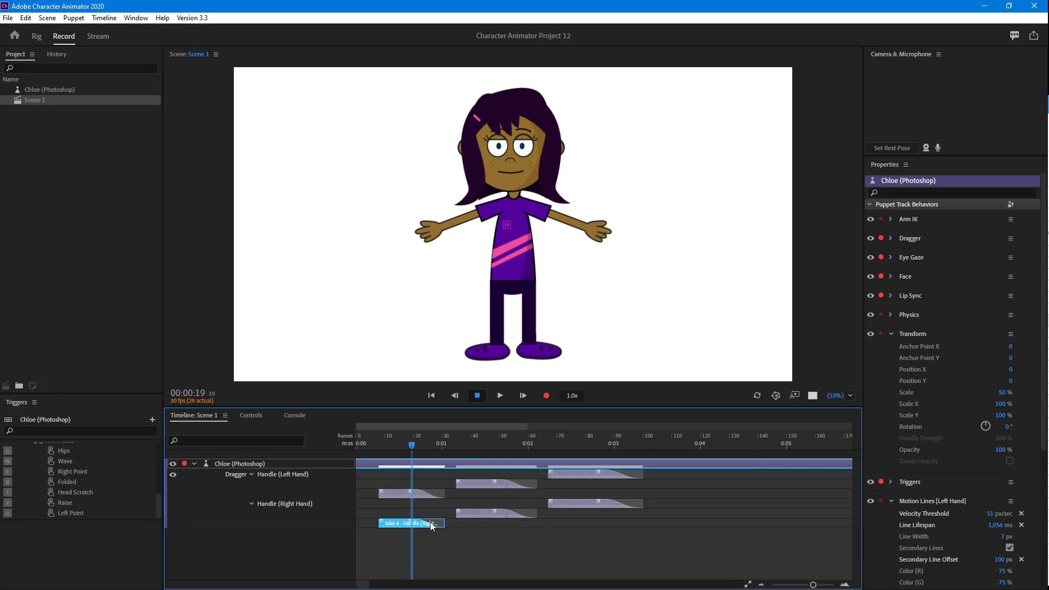
drag(436, 528, 467, 528)
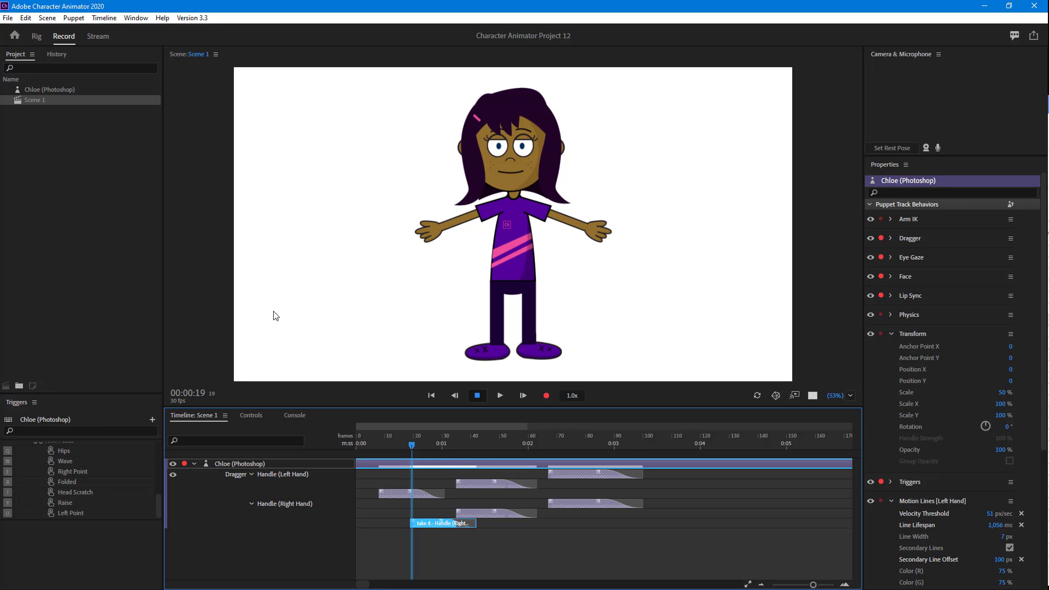
click(104, 18)
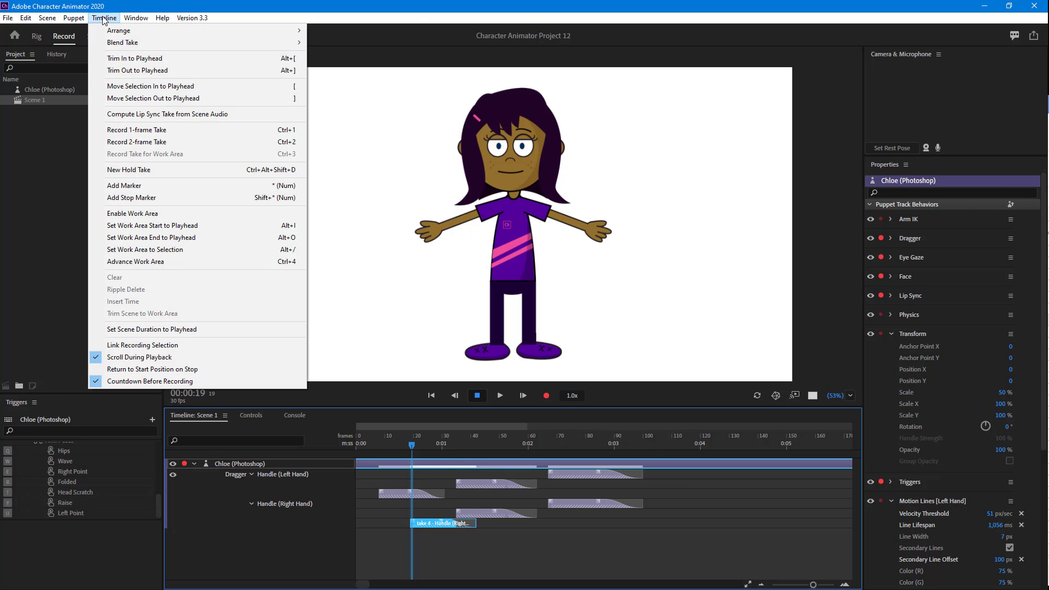
mouse_move(162, 30)
click(353, 32)
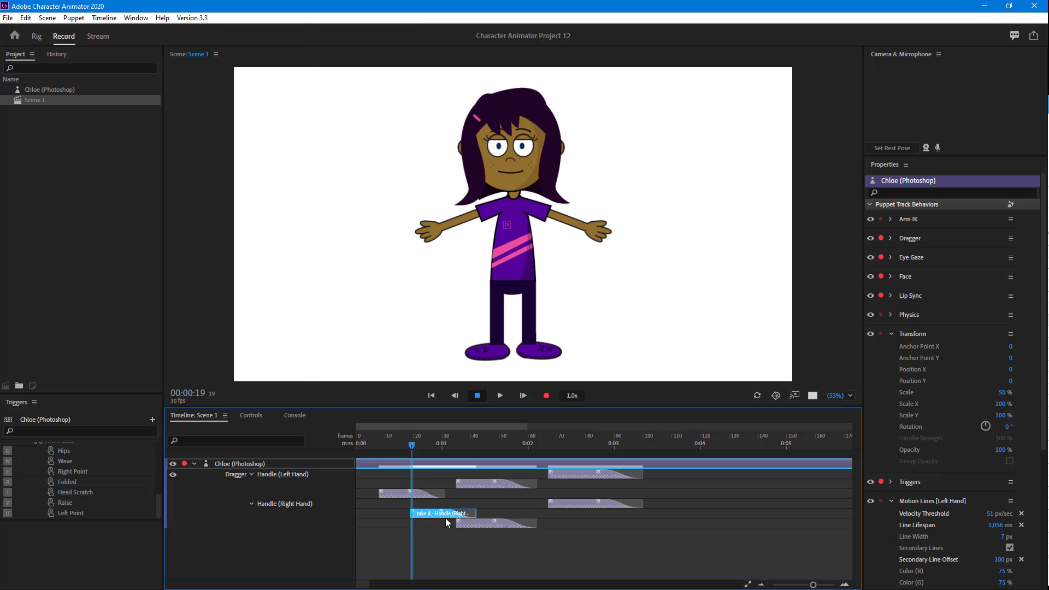
Move the take 4 Right Hand clip up another row, rearrange it, and nudge it later
click(104, 18)
mouse_move(164, 30)
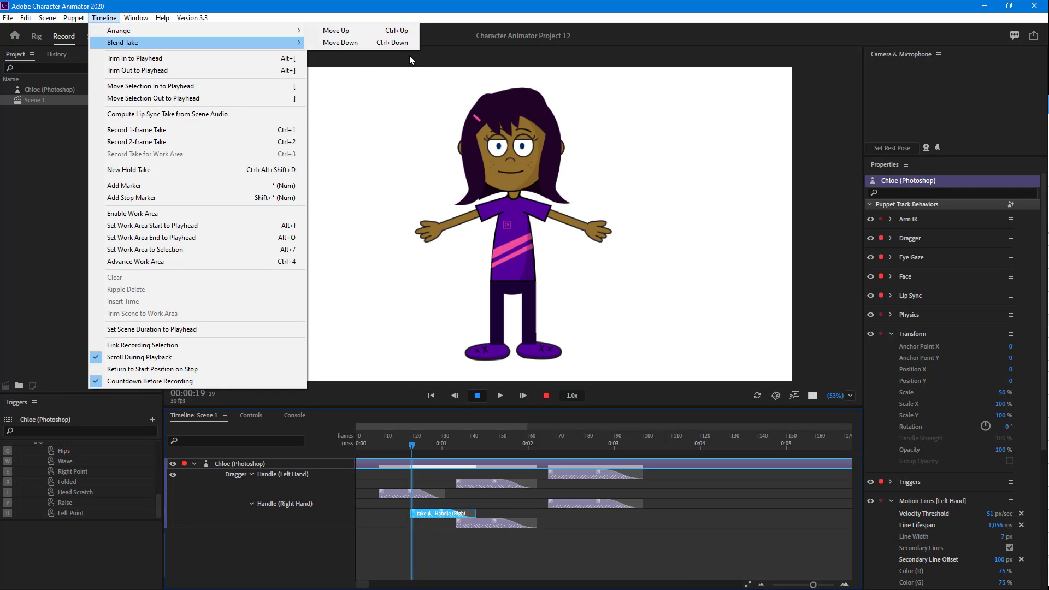
click(394, 31)
click(104, 18)
mouse_move(204, 31)
click(332, 31)
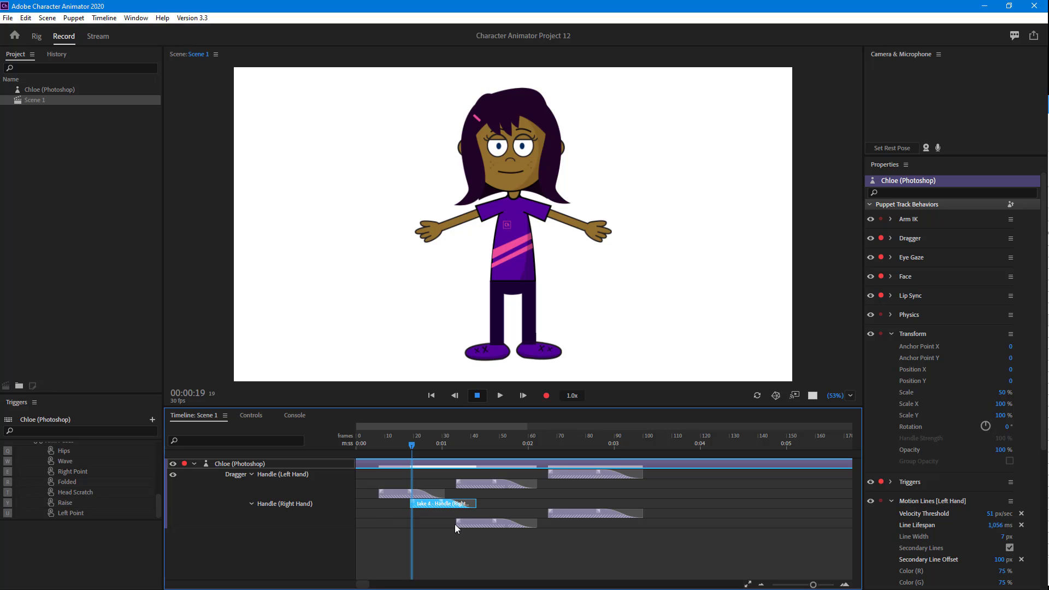
mouse_move(464, 506)
mouse_down()
mouse_move(511, 517)
mouse_move(474, 518)
mouse_up()
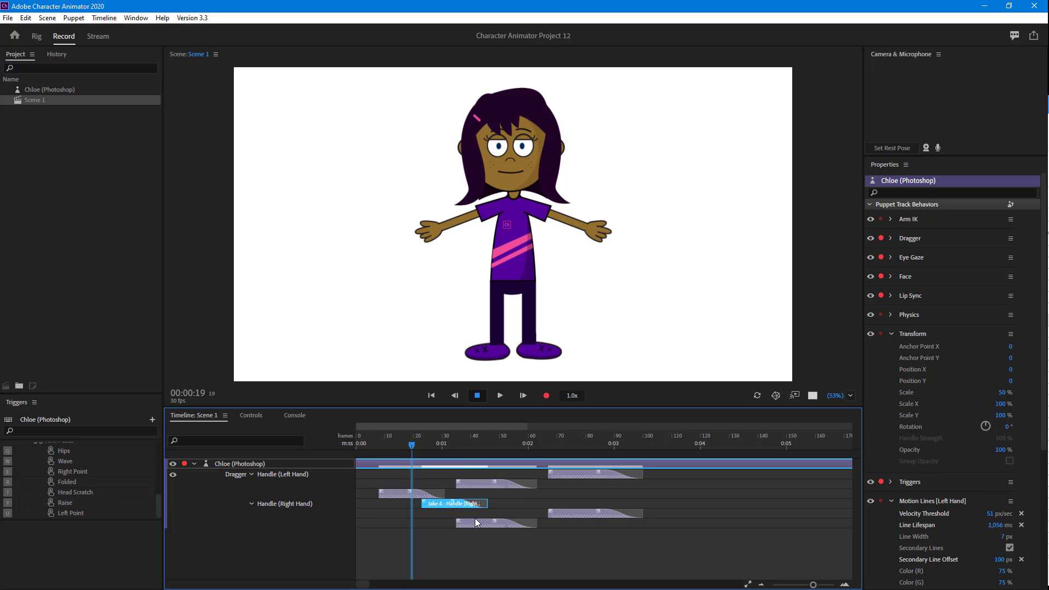
Slide the take 6 Left Hand clip earlier and move it down one row
click(495, 485)
drag(575, 473, 539, 473)
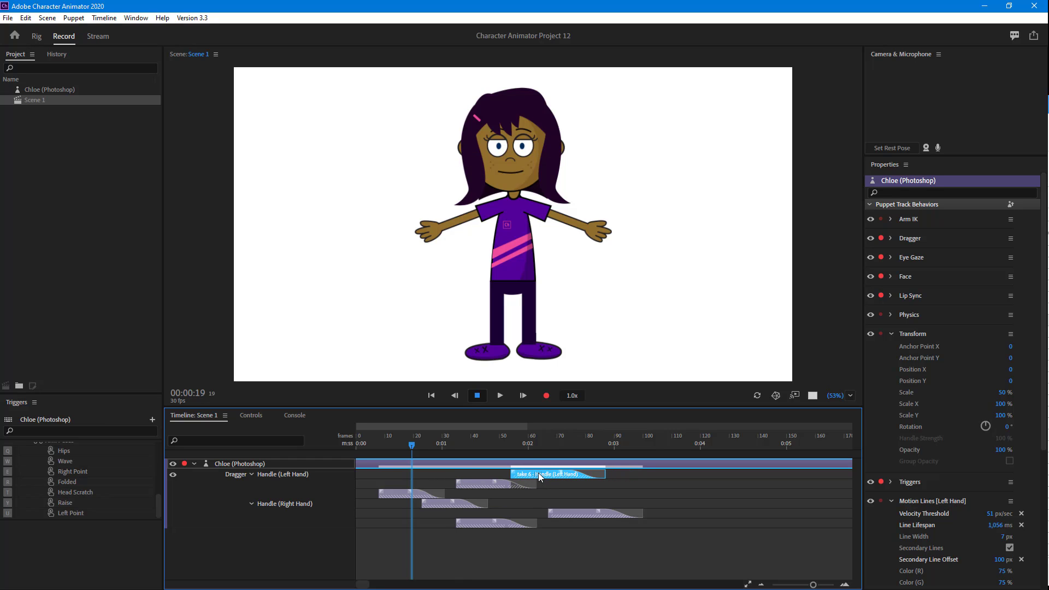
click(105, 18)
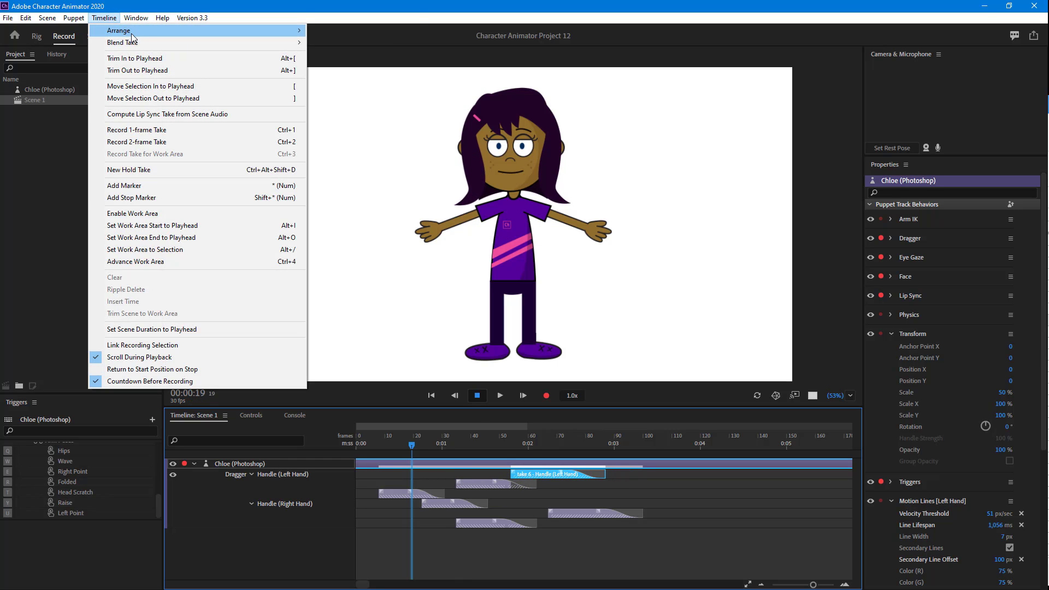
mouse_move(131, 31)
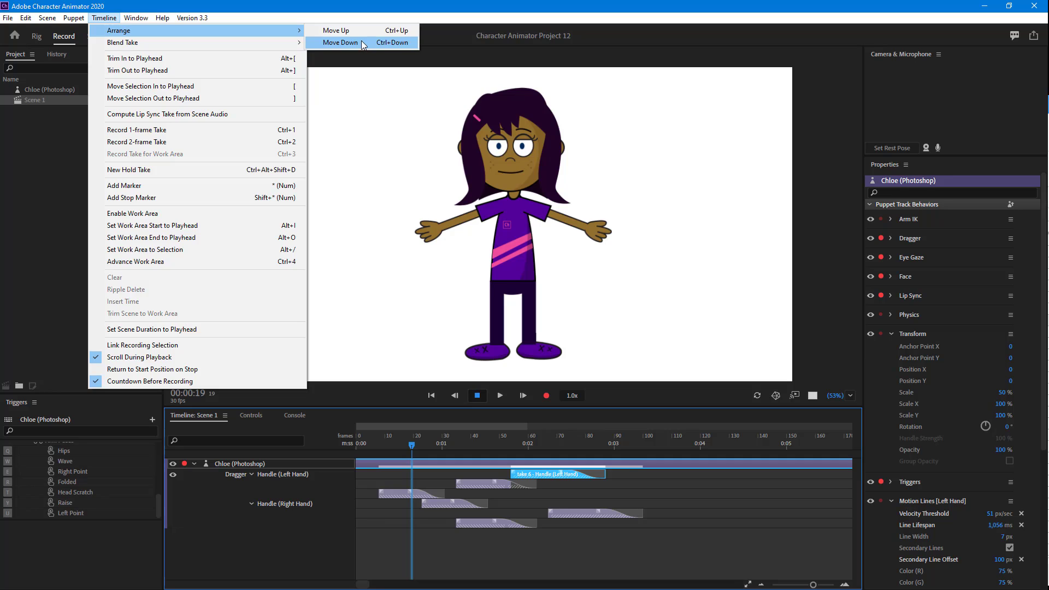
click(362, 42)
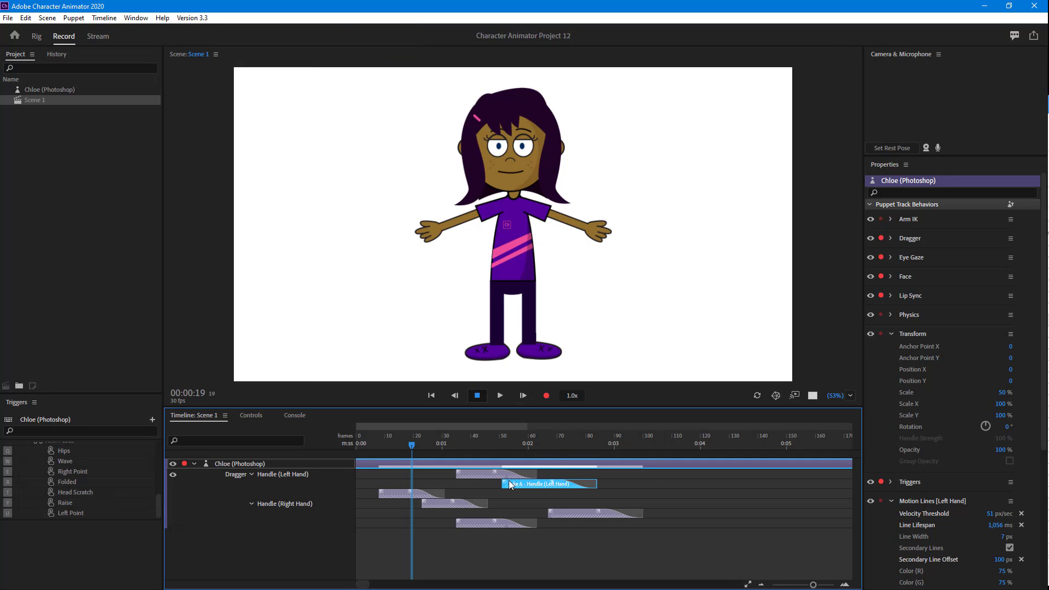
Marquee-select all six hand take clips and apply Blend In and Out to them
drag(428, 464, 415, 527)
drag(658, 571, 421, 470)
click(124, 18)
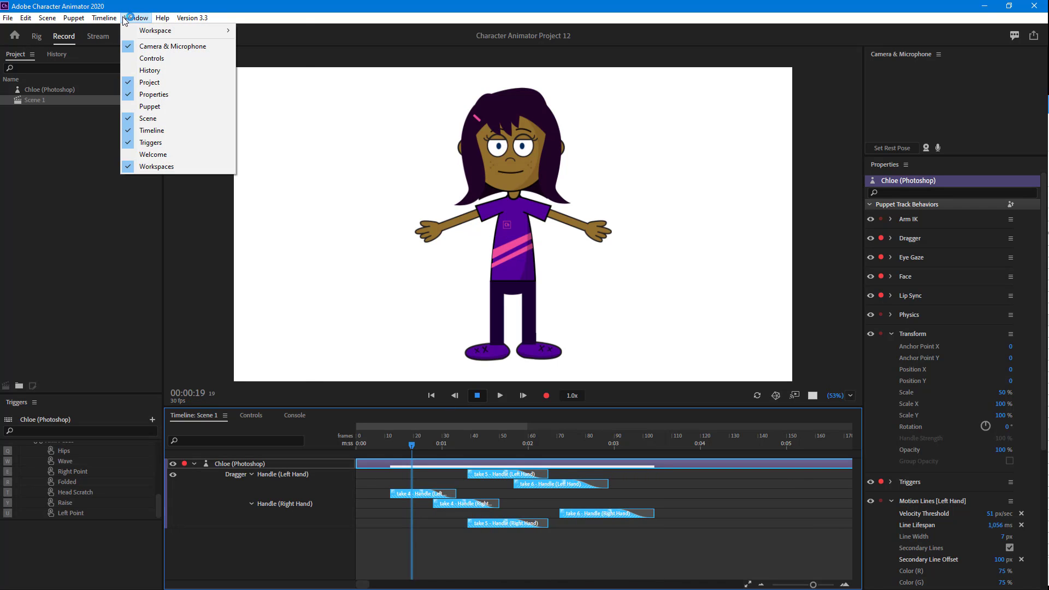
mouse_move(107, 18)
mouse_move(164, 42)
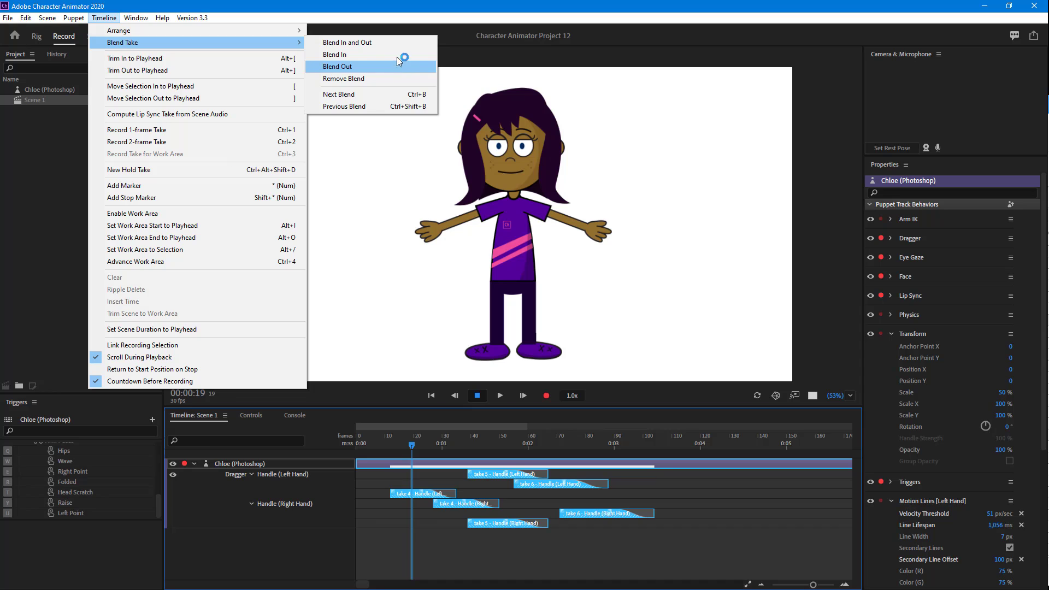
click(401, 44)
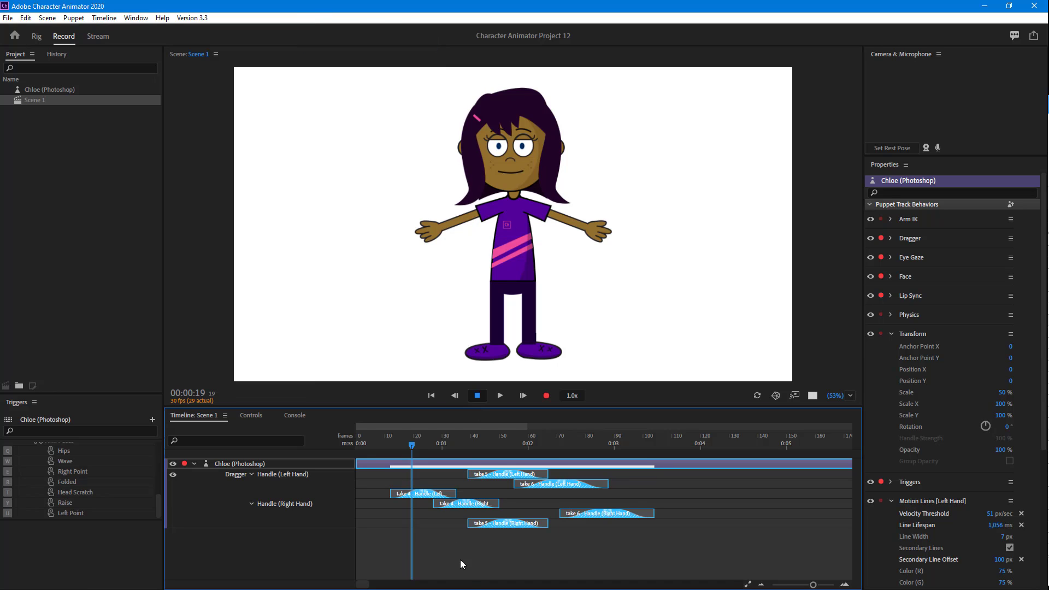
Slide the take 4, 5 and 6 clips earlier to overlap, then return the playhead to 0
click(464, 543)
click(471, 503)
mouse_move(471, 505)
mouse_down()
mouse_move(438, 504)
mouse_move(457, 506)
mouse_up()
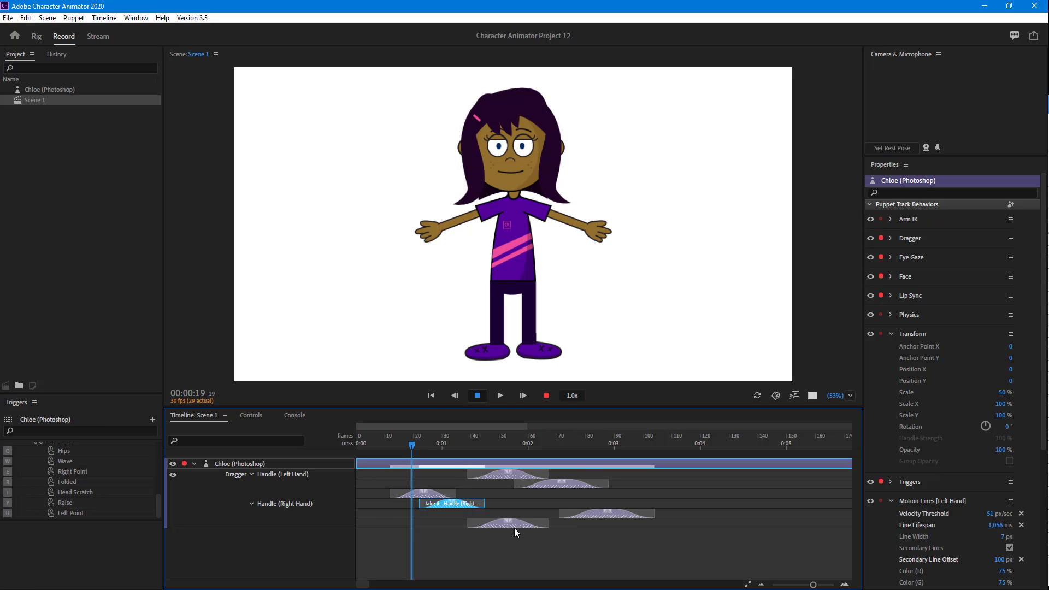
drag(513, 527, 485, 526)
drag(595, 515, 529, 521)
drag(554, 485, 479, 475)
click(552, 481)
drag(552, 481, 521, 482)
drag(382, 451, 261, 444)
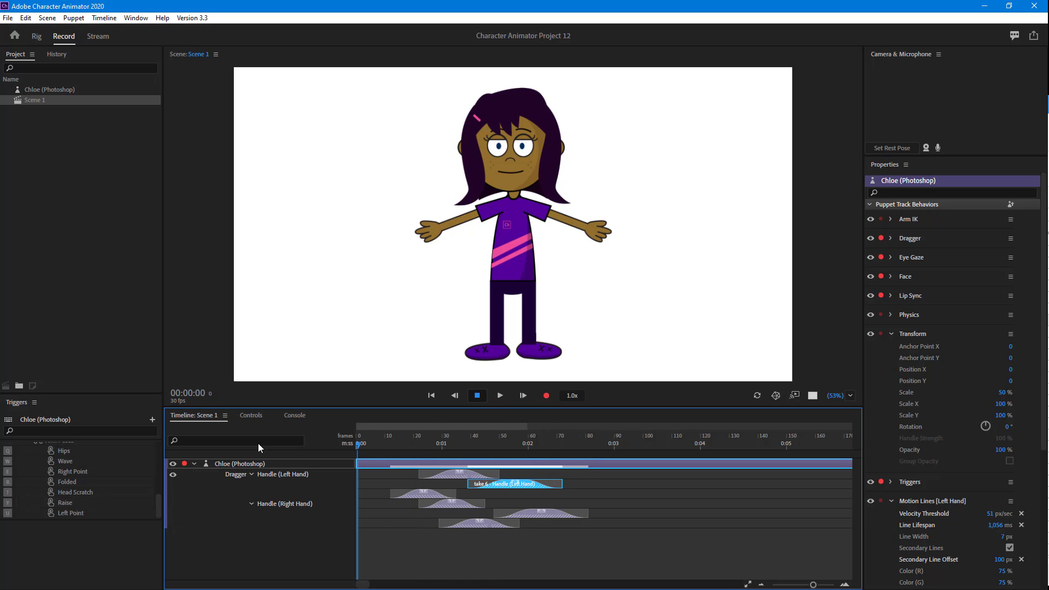
click(500, 395)
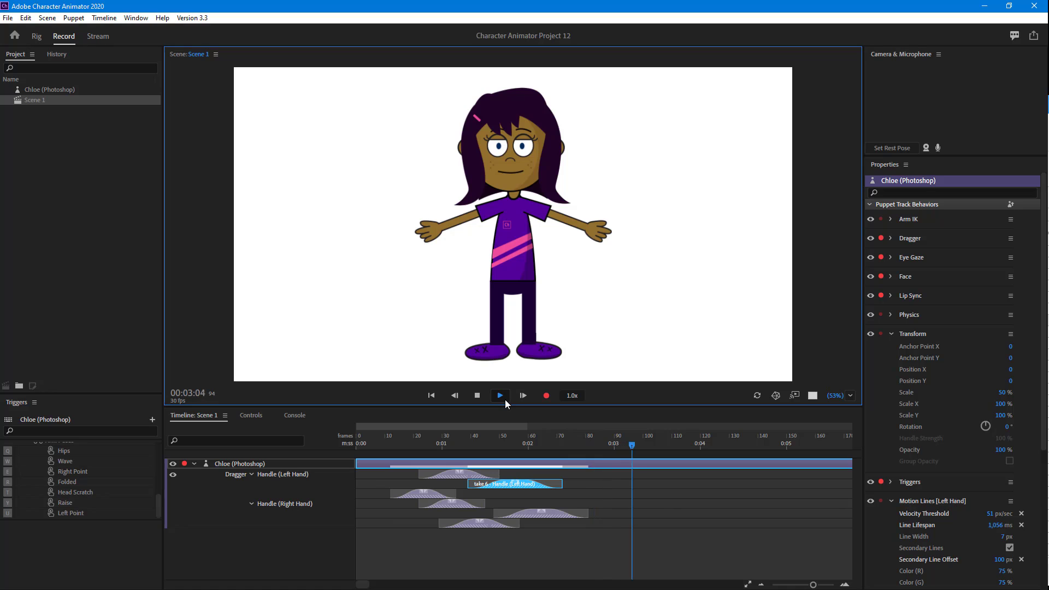
click(483, 398)
drag(446, 442, 416, 438)
drag(475, 443, 600, 454)
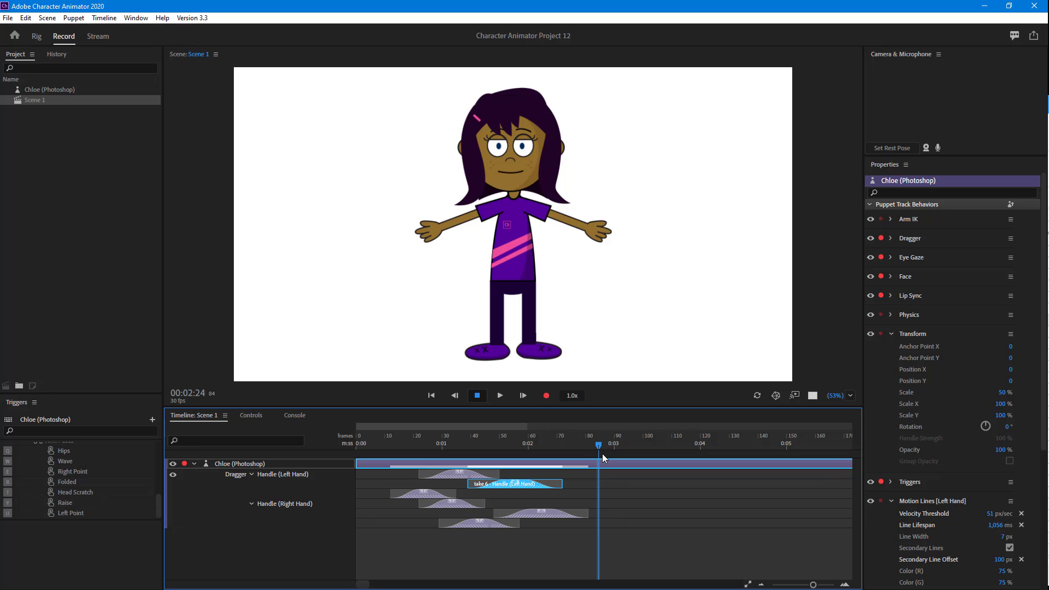